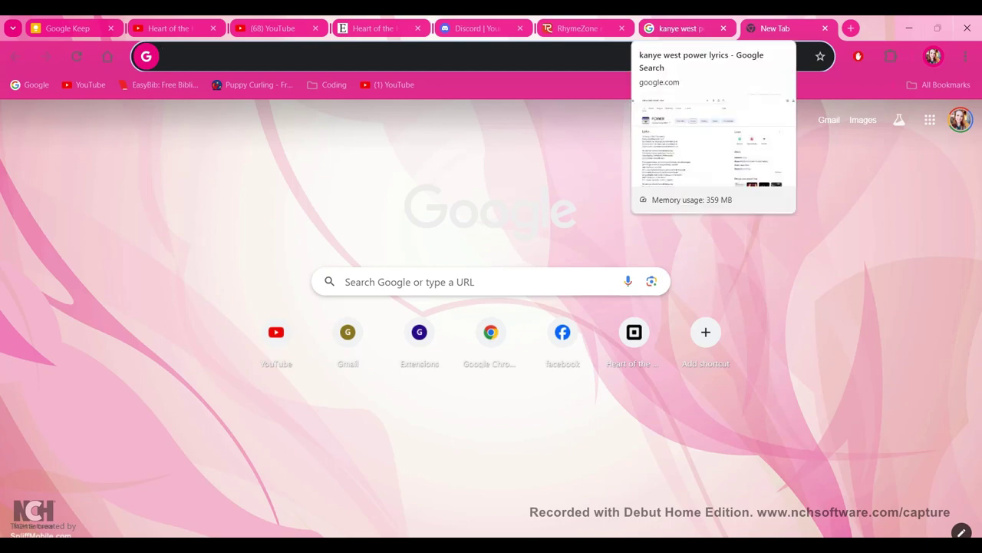
In the Kanye West "POWER" lyrics results, copy the two lines from "They say I was the abomination" through "start the conversation"
left_click(679, 28)
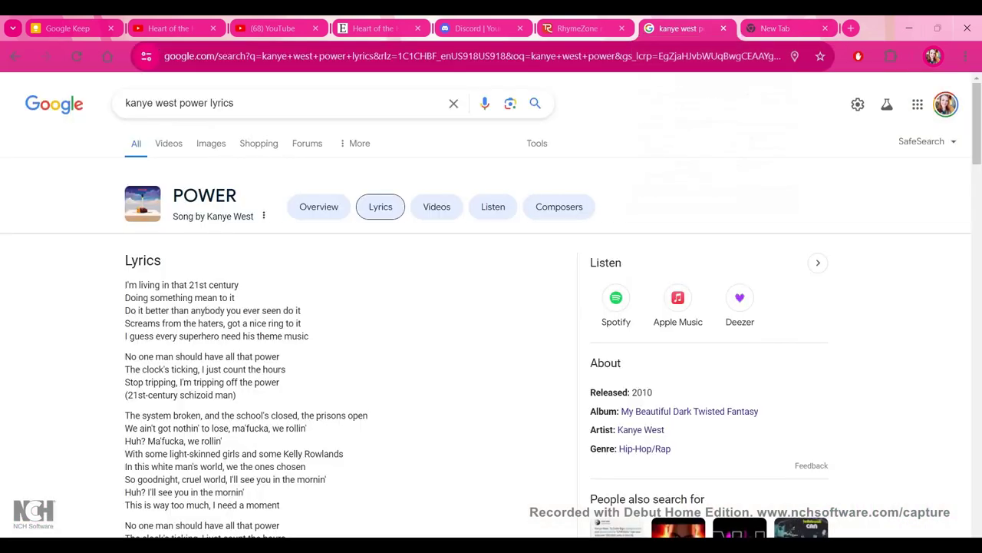
scroll(491, 307, "down", 1)
scroll(491, 307, "up", 1)
scroll(491, 307, "down", 1)
scroll(491, 307, "down", 2)
scroll(492, 307, "down", 5)
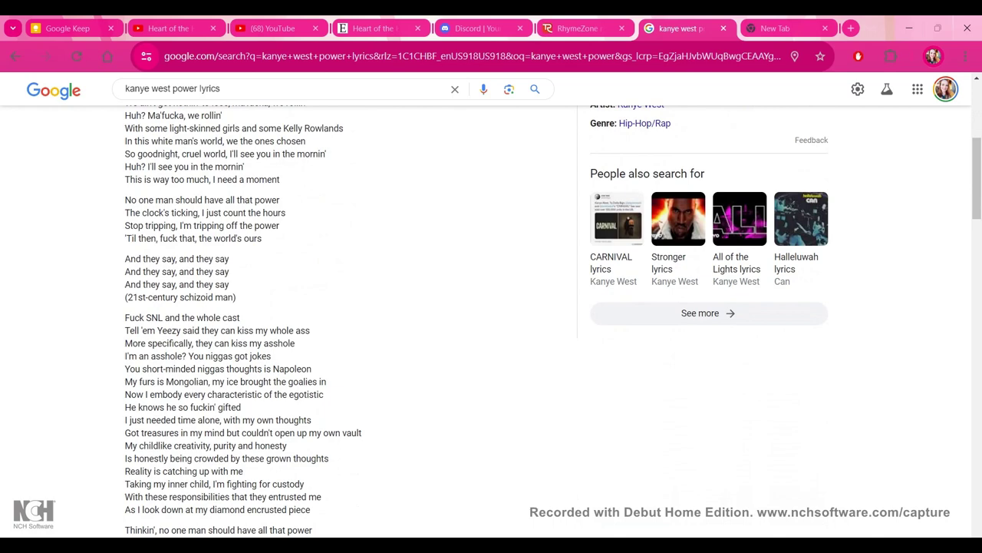
scroll(491, 307, "down", 3)
scroll(491, 307, "down", 3)
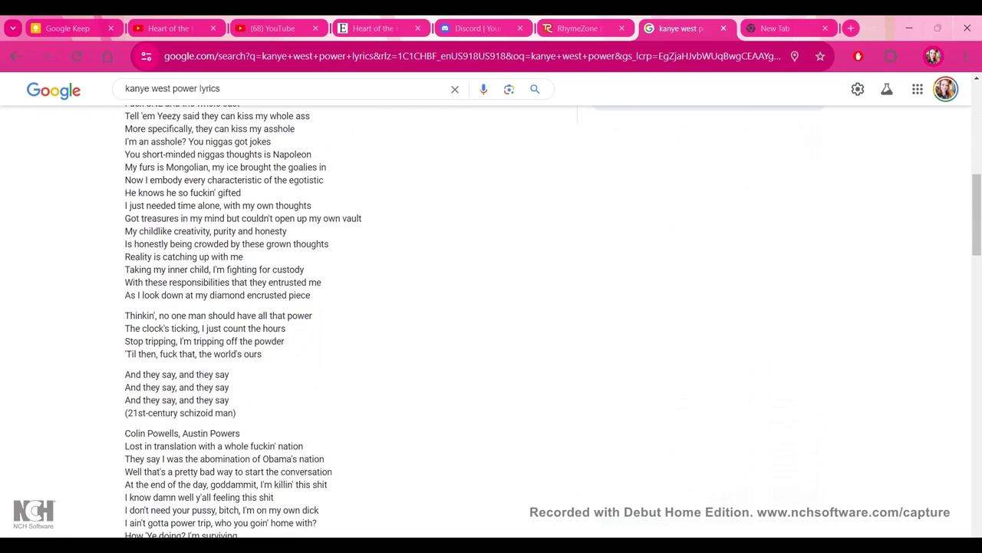
scroll(492, 307, "down", 5)
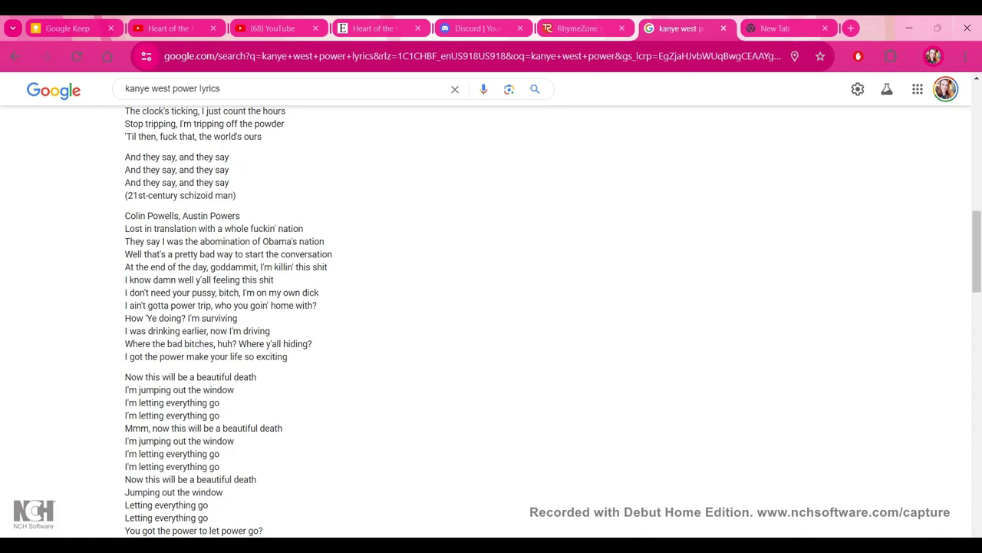
left_click_drag(125, 241, 331, 254)
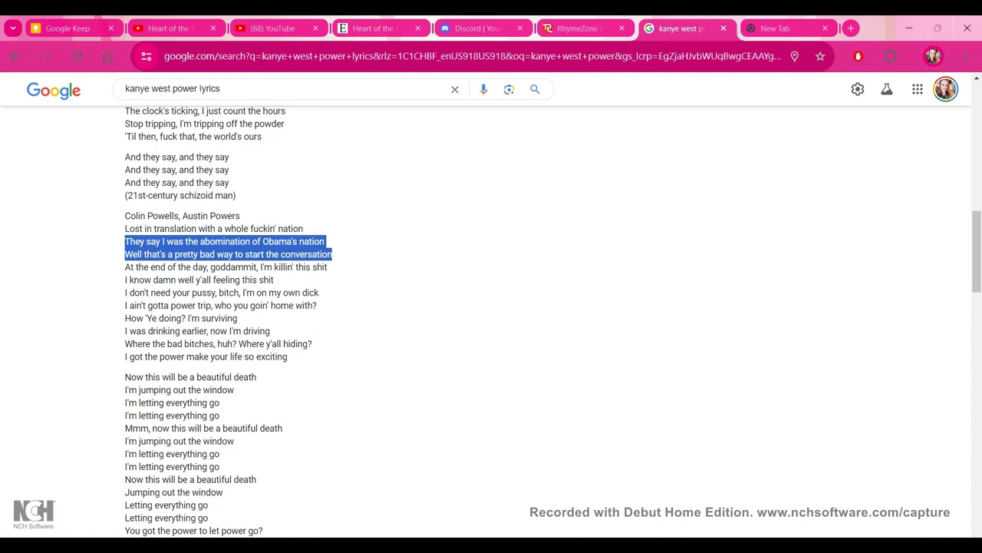
right_click(306, 252)
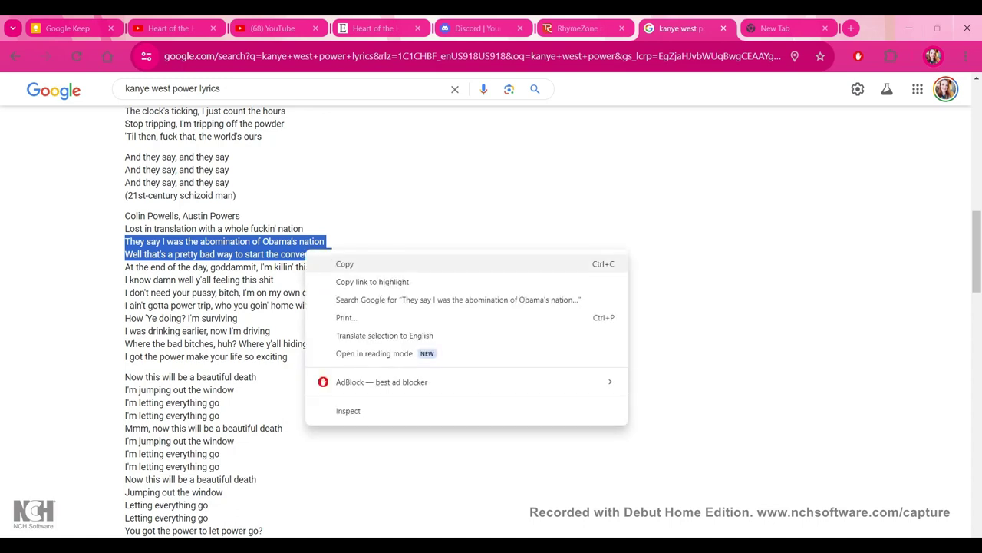
left_click(344, 263)
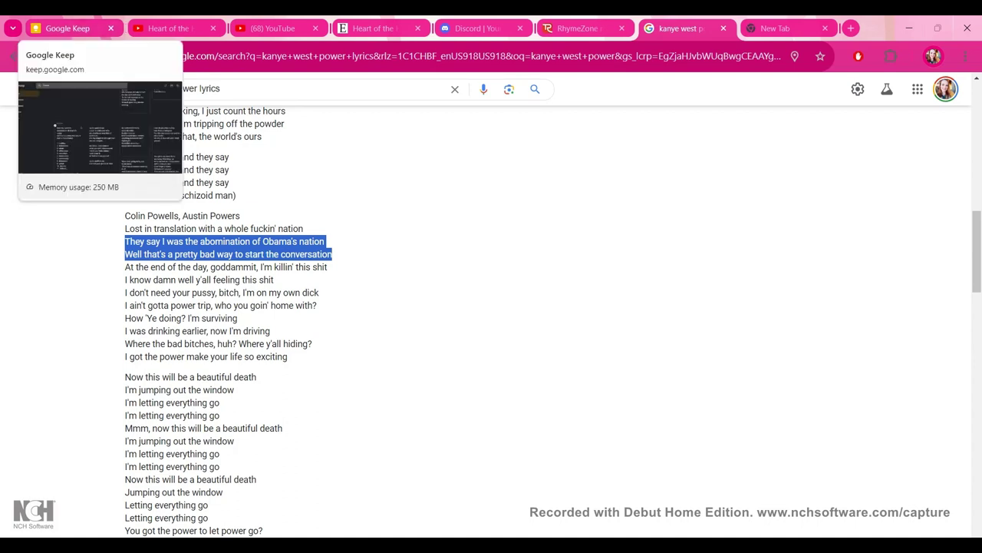
Paste the two copied lyric lines into a blank Google Docs document and start a new paragraph below them
key("ctrl+v")
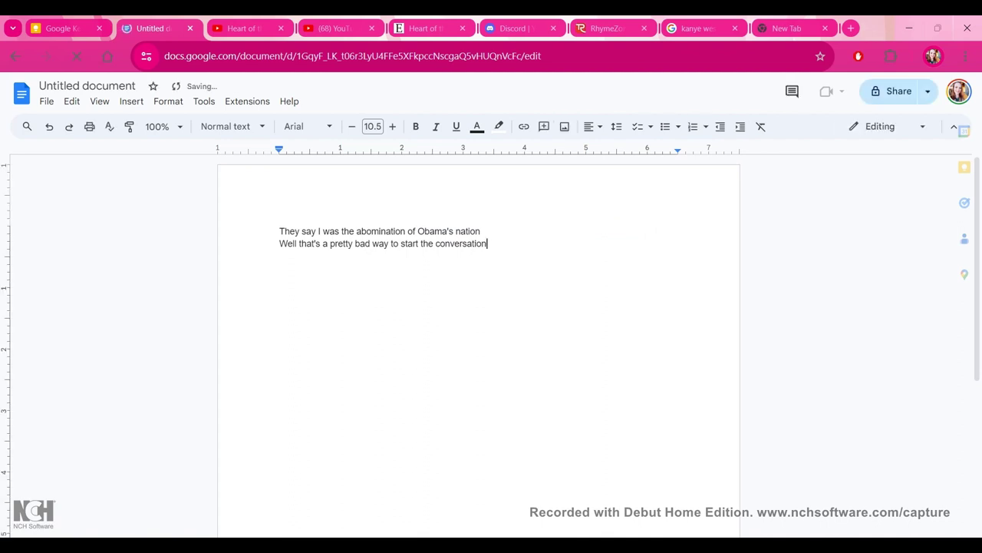
key("Return")
key("Return")
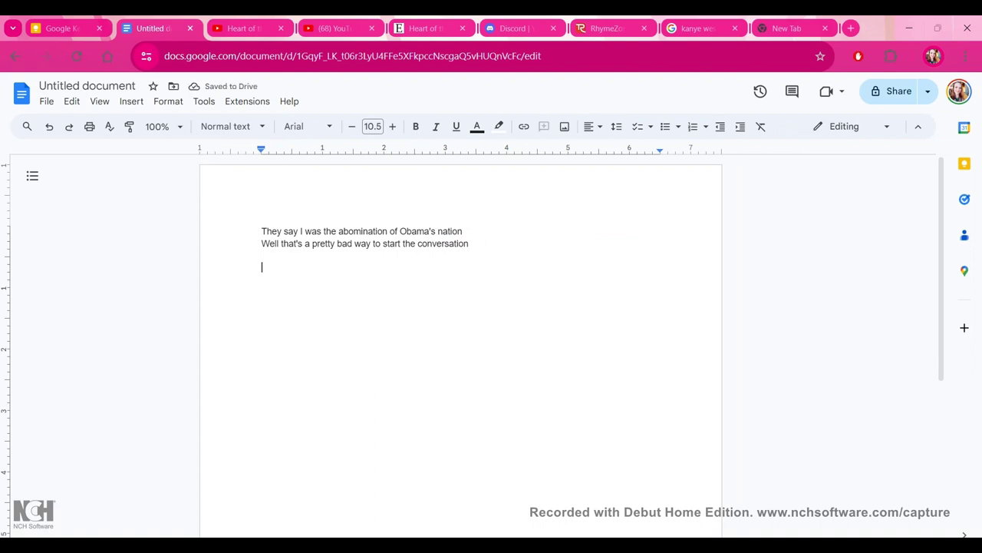
Copy the word "abomination" from the first lyric line and search for its rhymes on RhymeZone
left_click_drag(338, 231, 388, 231)
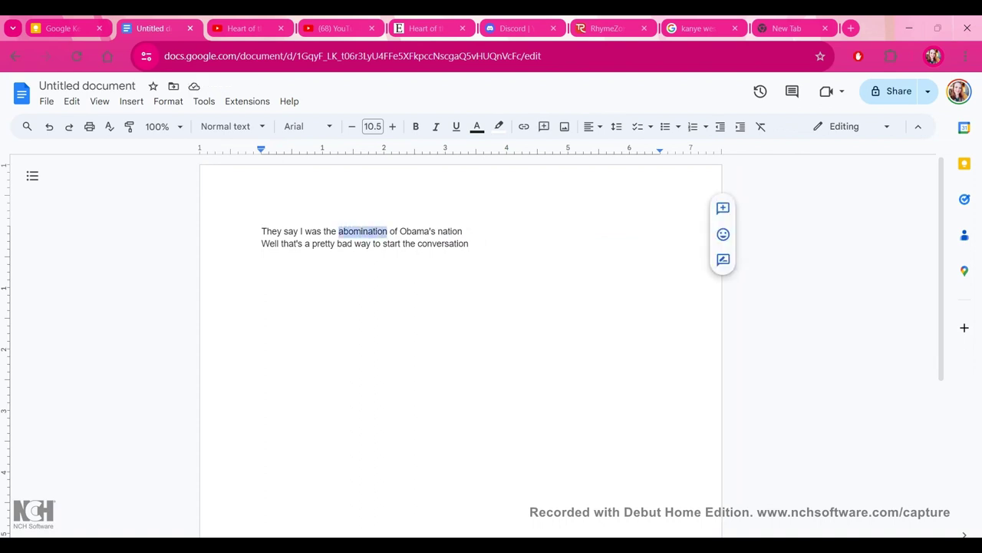
right_click(373, 221)
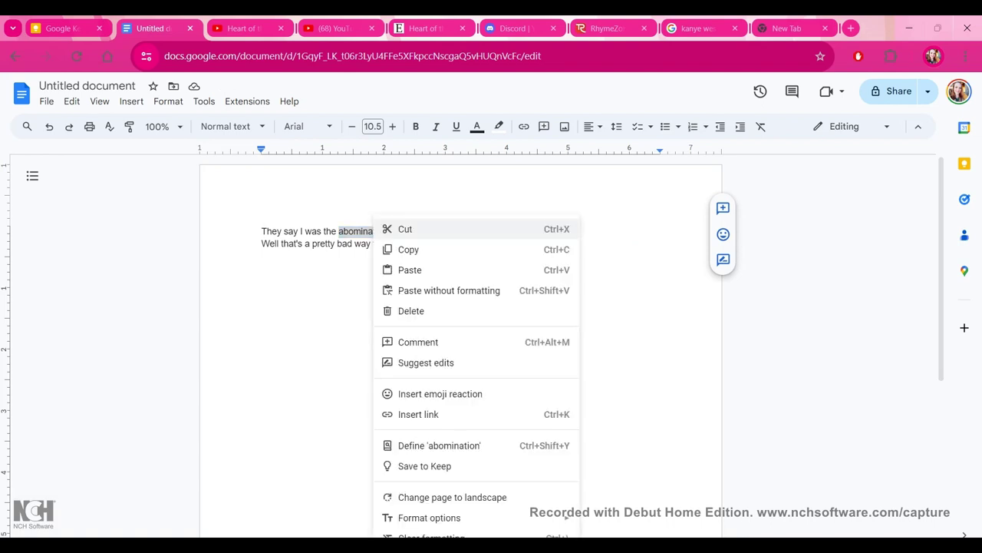
left_click(407, 249)
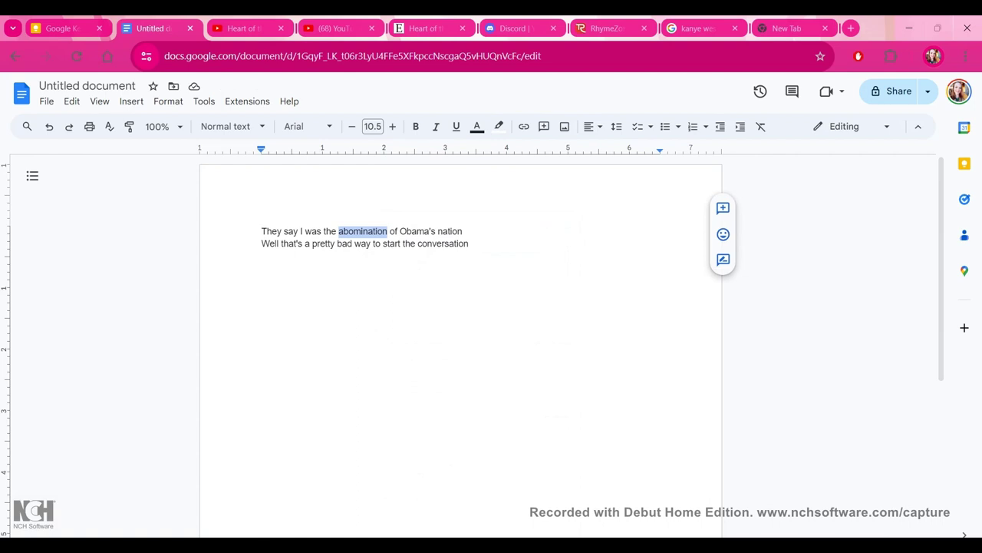
left_click(378, 231)
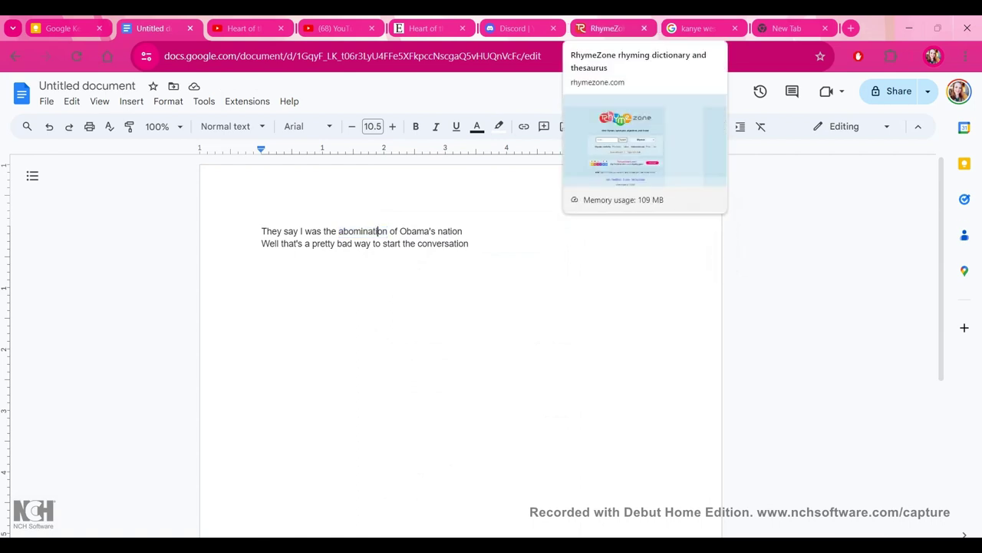
left_click(606, 29)
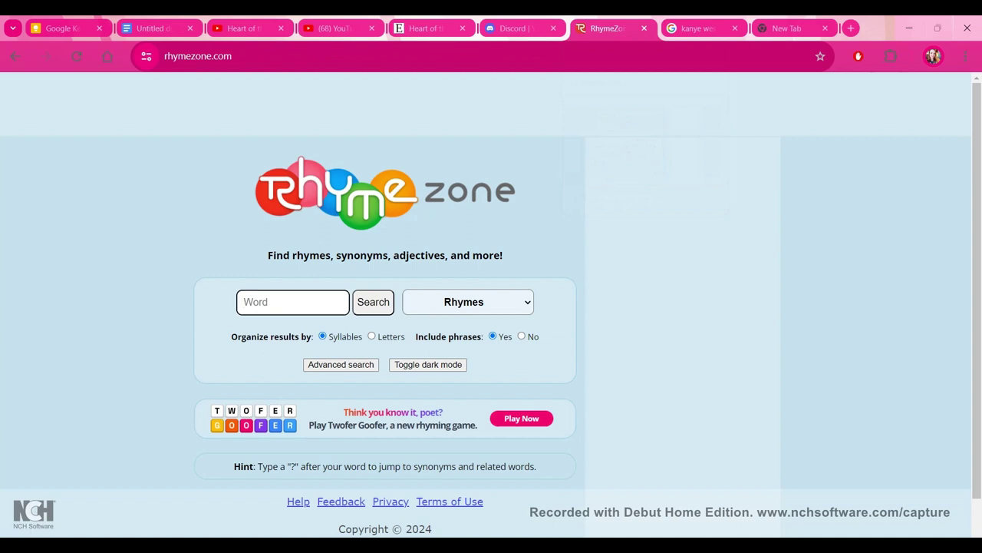
key("ctrl+v")
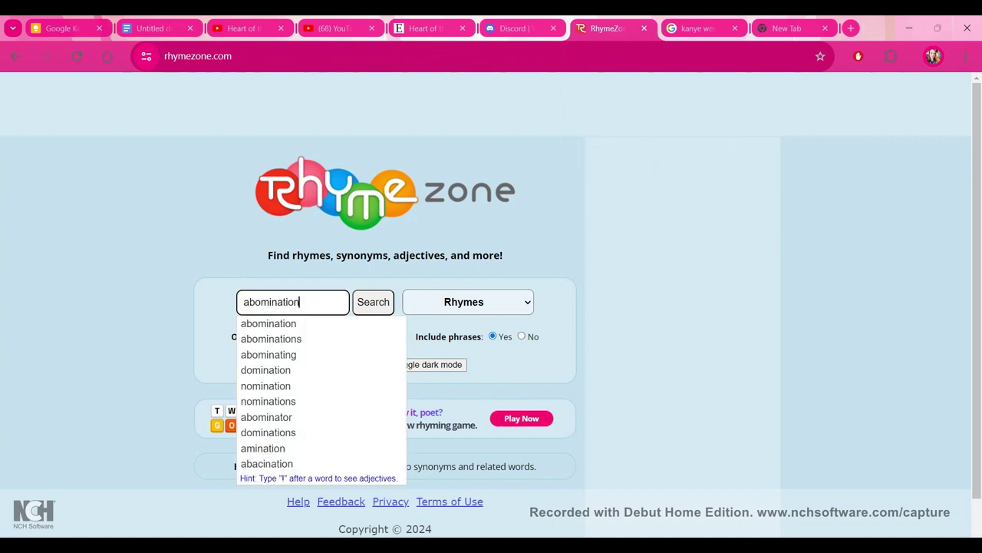
key("Return")
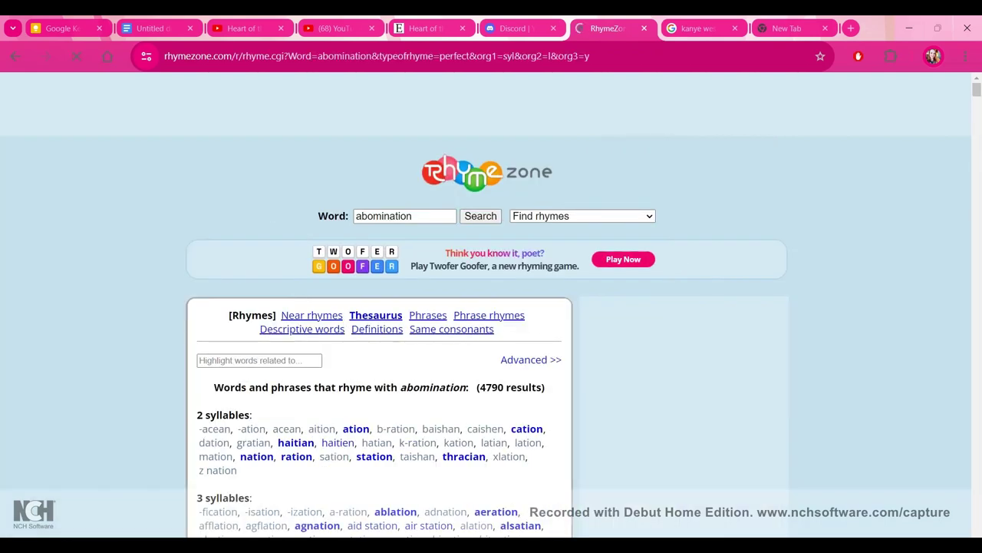
Show the thesaurus results for "abomination" and copy the first column of related words, from "loathing" to "atrociousness"
left_click(375, 314)
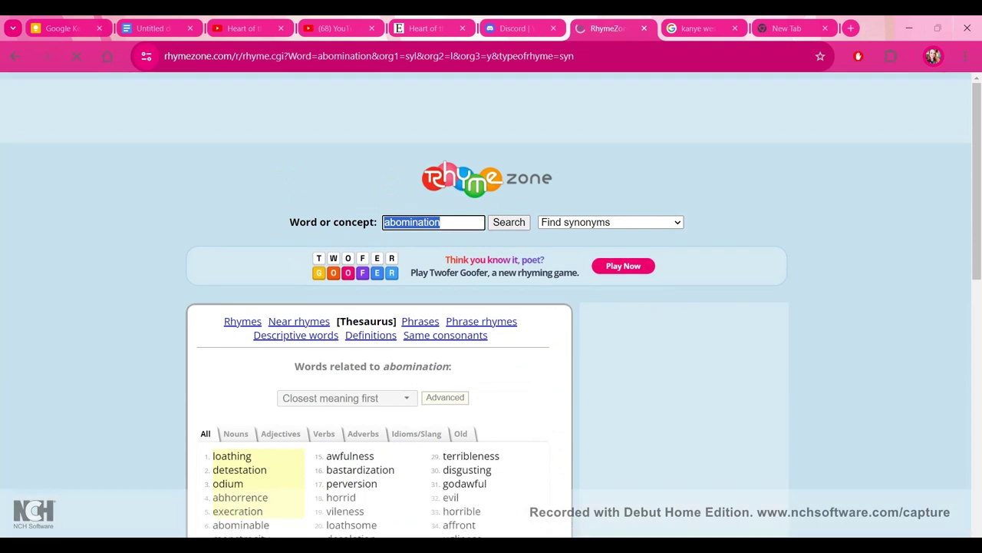
scroll(485, 307, "down", 1)
scroll(491, 307, "down", 1)
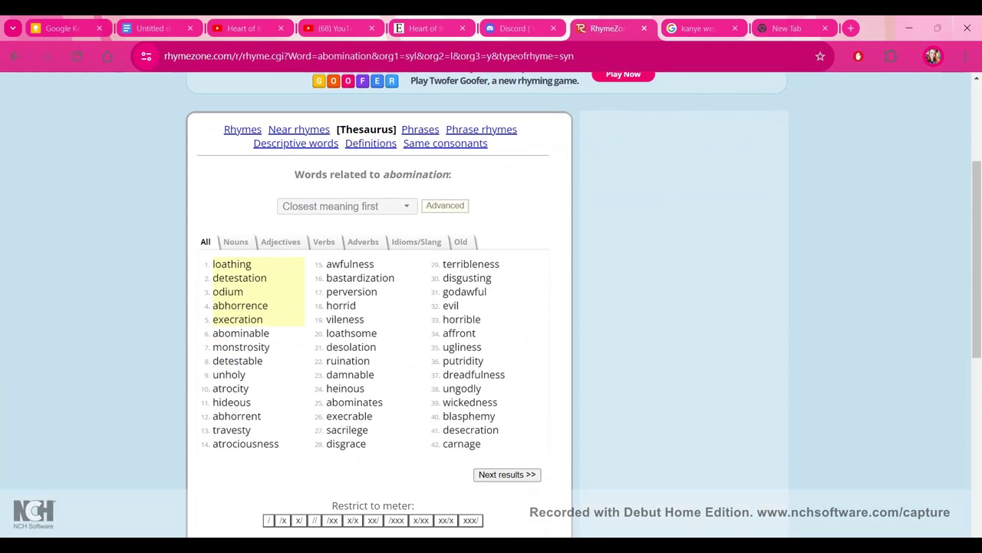
scroll(246, 280, "down", 1)
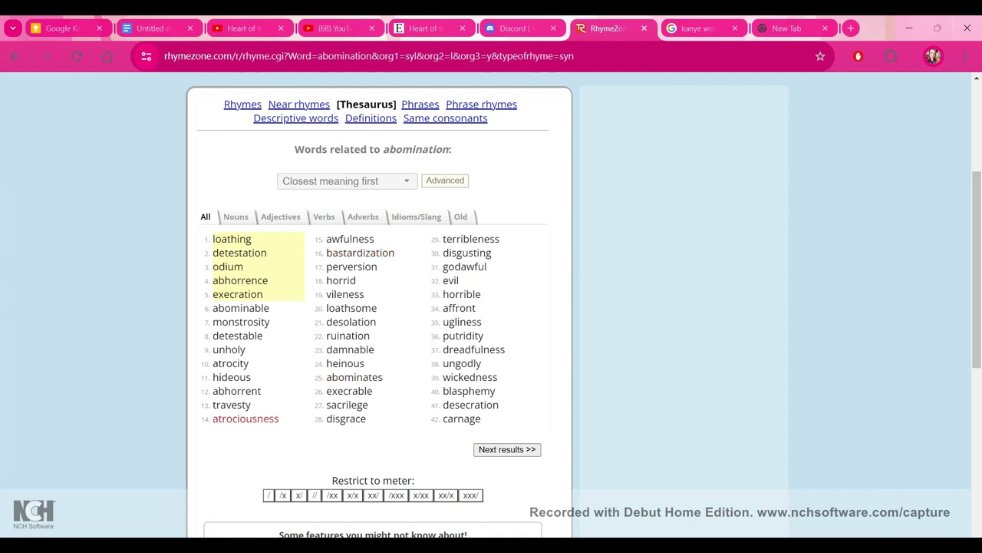
left_click_drag(280, 419, 204, 239)
right_click(221, 247)
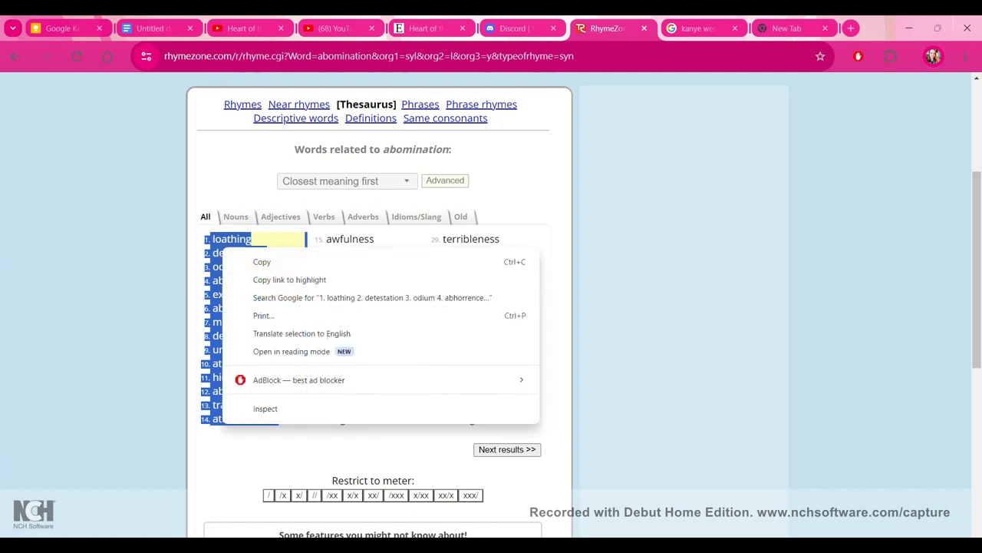
left_click(262, 262)
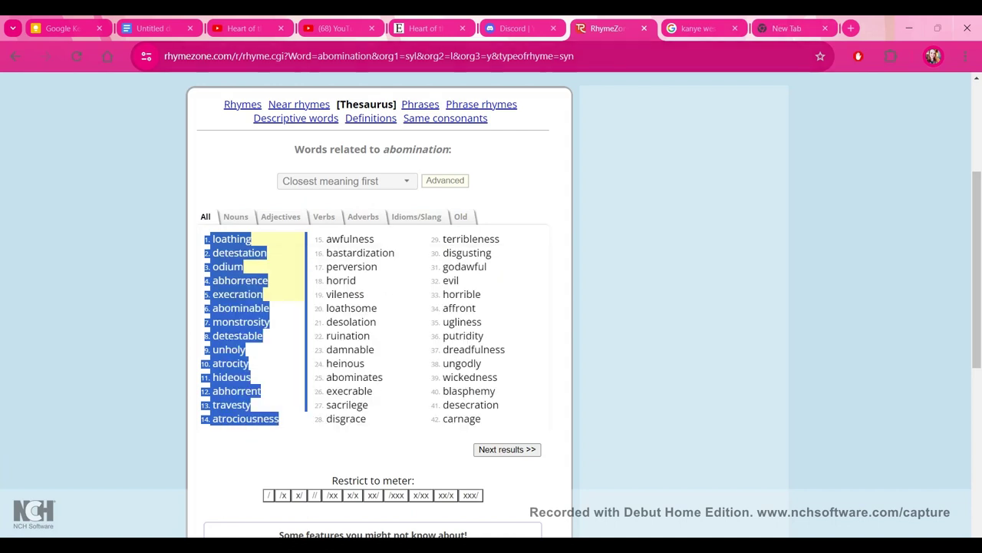
Return to the Google Docs document and paste the copied synonym list below the lyric lines
left_click(150, 28)
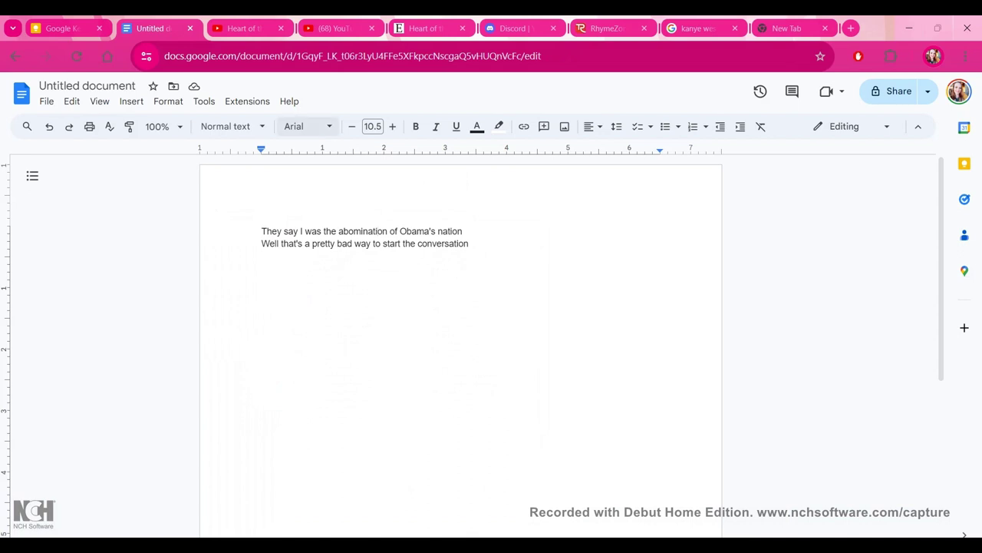
double_click(263, 255)
key("Return")
key("ctrl+v")
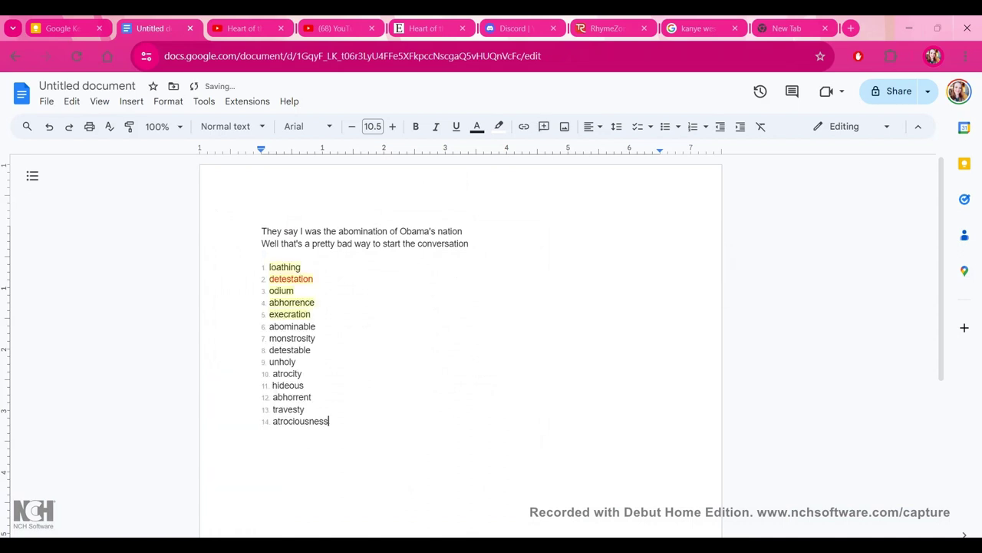
Copy the word "atrocity" from item 10 of the synonym list
left_click(311, 350)
left_click(299, 373)
key("shift+Left")
key("shift+Left")
key("shift+Left")
key("shift+Left")
key("shift+Left")
key("shift+Left")
key("shift+Left")
key("shift+Left")
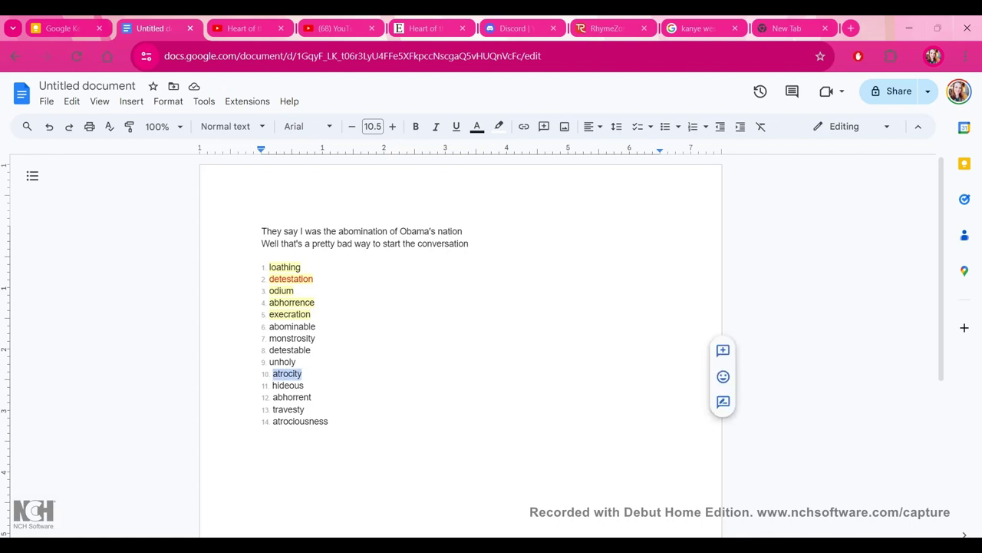
right_click(282, 372)
key("Up")
key("Up")
key("Up")
key("Up")
key("Up")
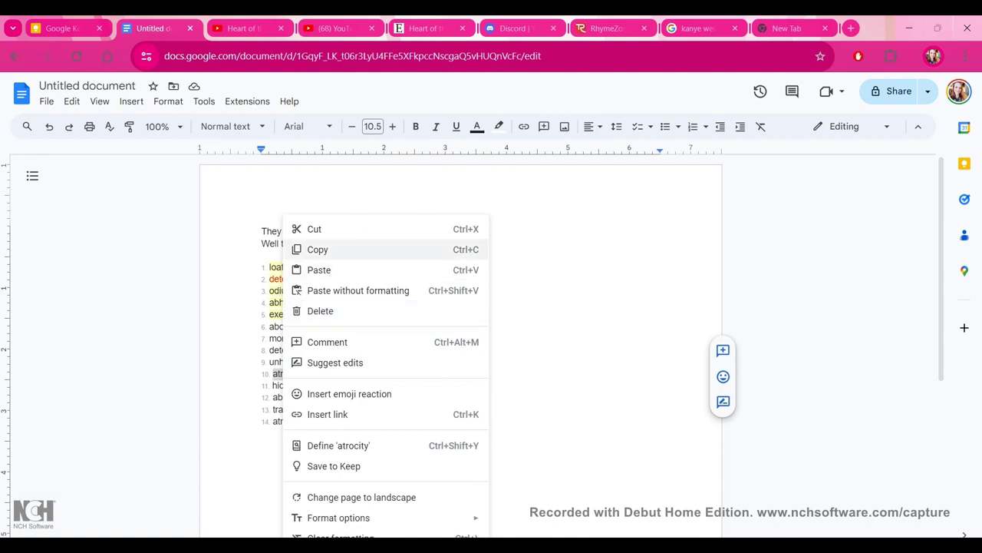
key("Return")
Add "Atrocity" on its own line beneath the synonym list, separated from it by a blank line
left_click(262, 432)
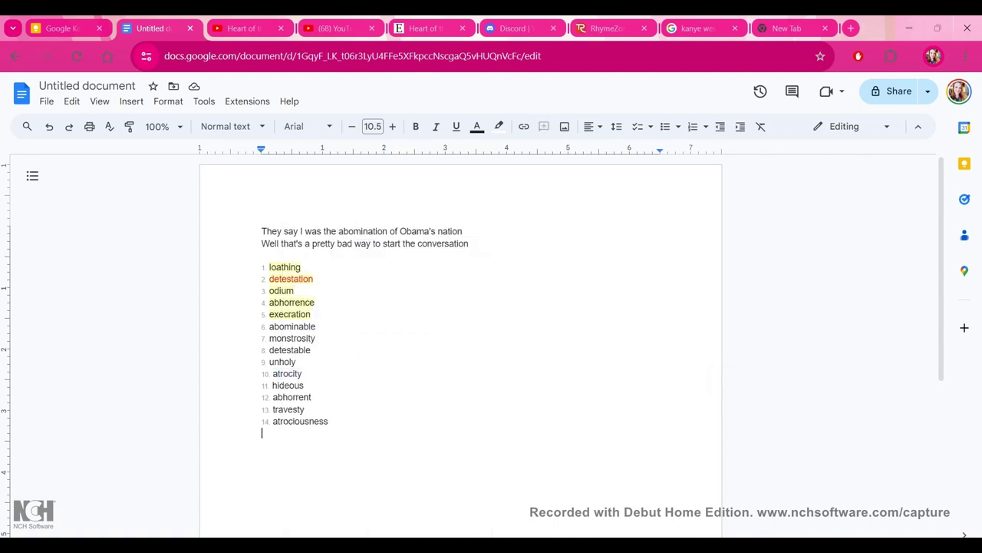
key("Return")
key("ctrl+v")
key("Return")
Underline the word "abomination" in the first lyric line
left_click(339, 231)
key("shift+Right")
key("shift+Right")
key("shift+Right")
key("shift+Right")
key("shift+Right")
key("shift+Right")
key("shift+Right")
key("shift+Right")
key("shift+Right")
key("shift+Right")
key("shift+Right")
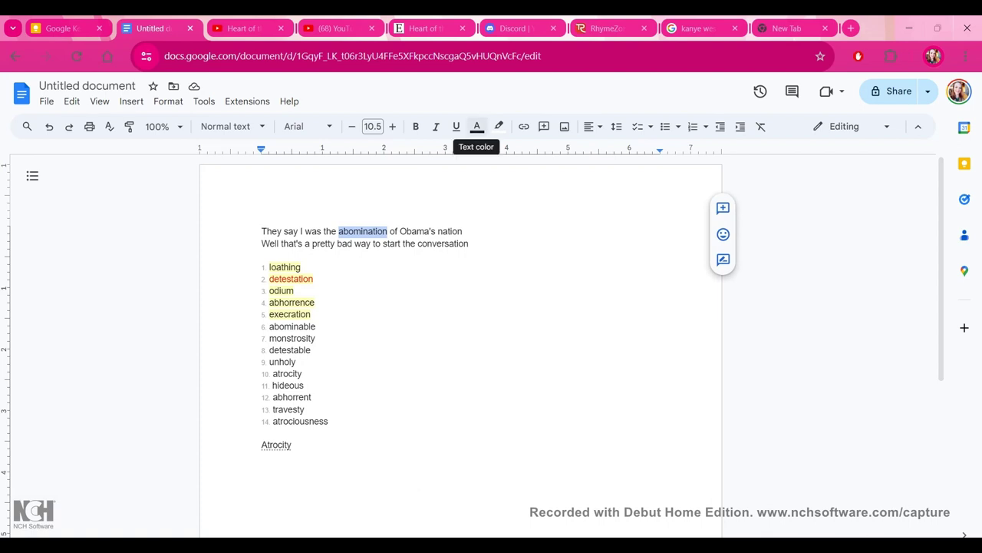
left_click(456, 126)
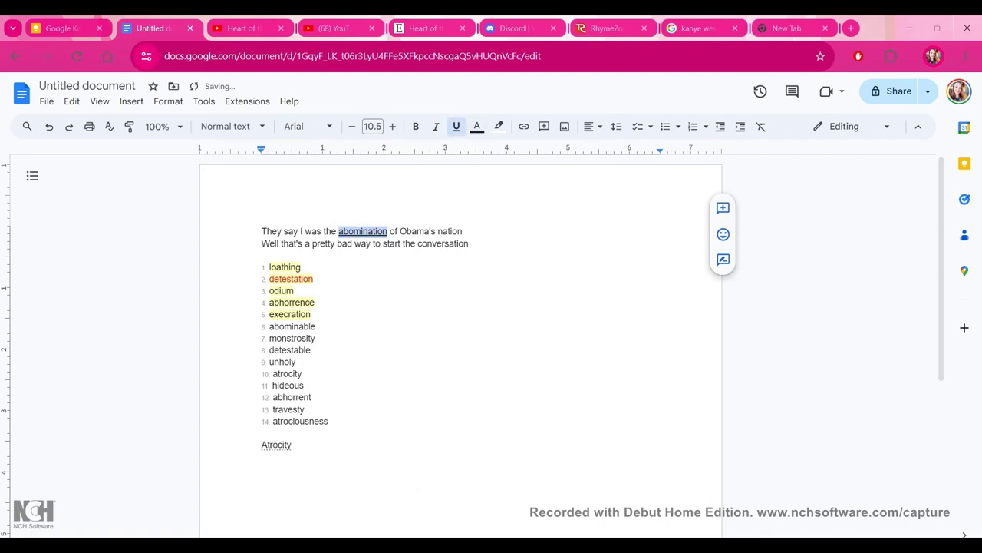
Underline "nation" at the end of the first lyric line and "conversation" at the end of the second
left_click_drag(438, 231, 462, 231)
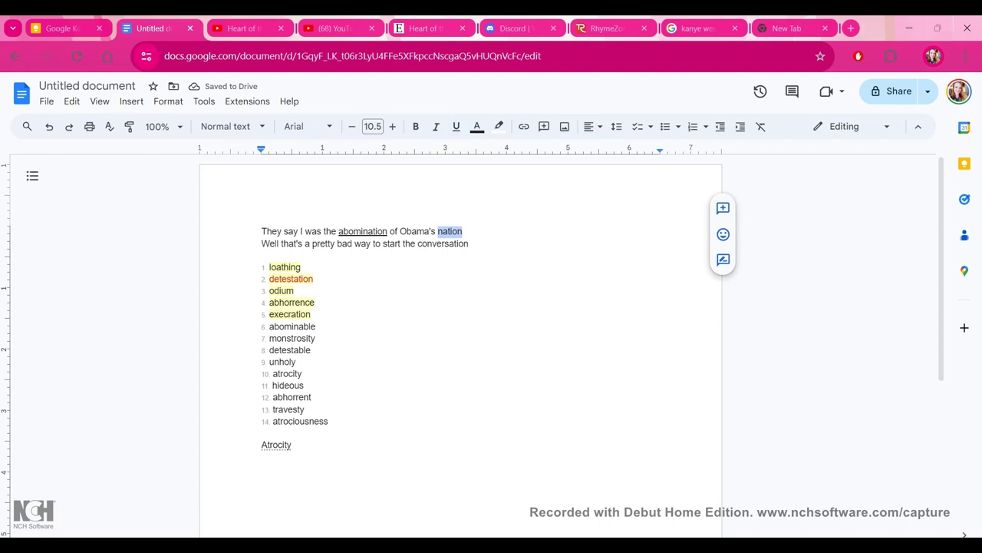
left_click(456, 126)
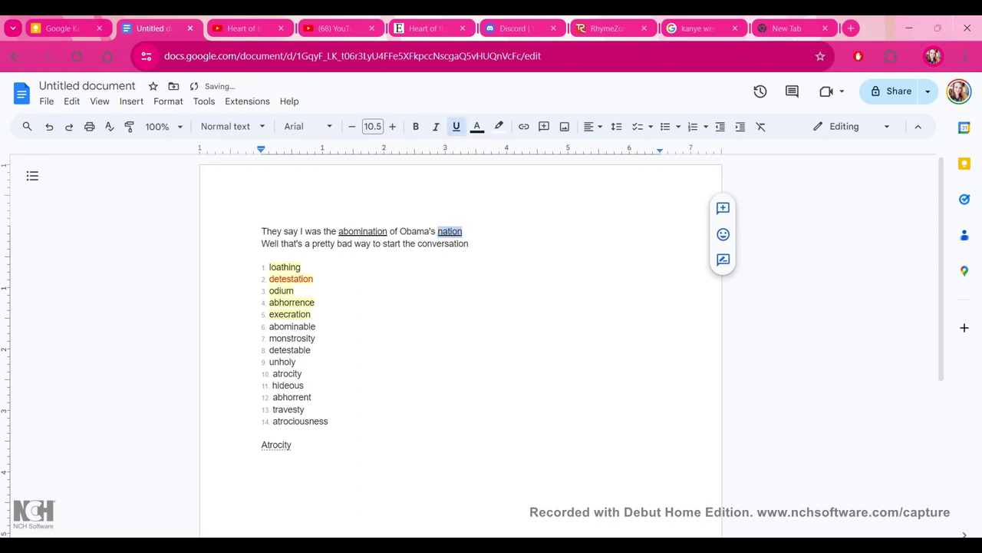
left_click_drag(417, 244, 464, 243)
key("shift+Right")
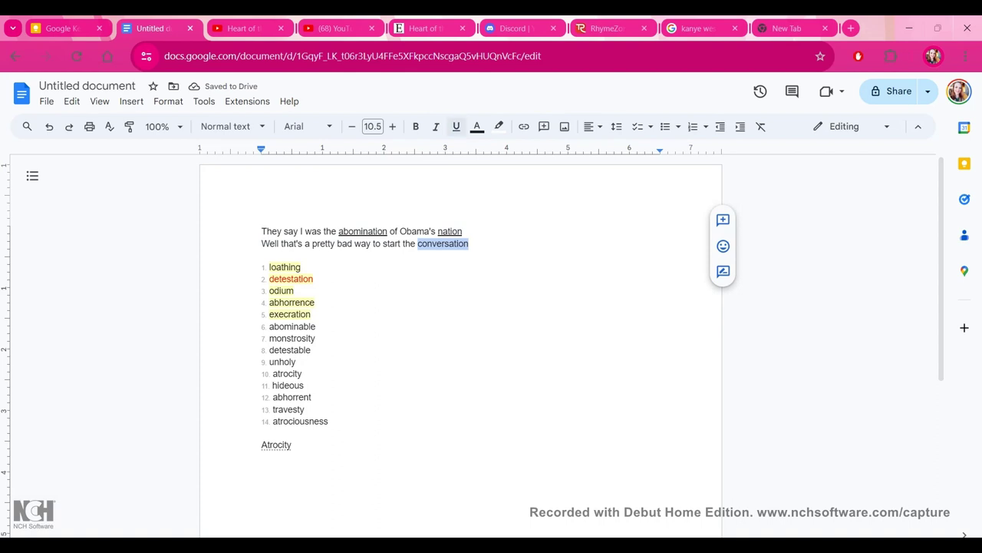
key("ctrl+u")
left_click(294, 290)
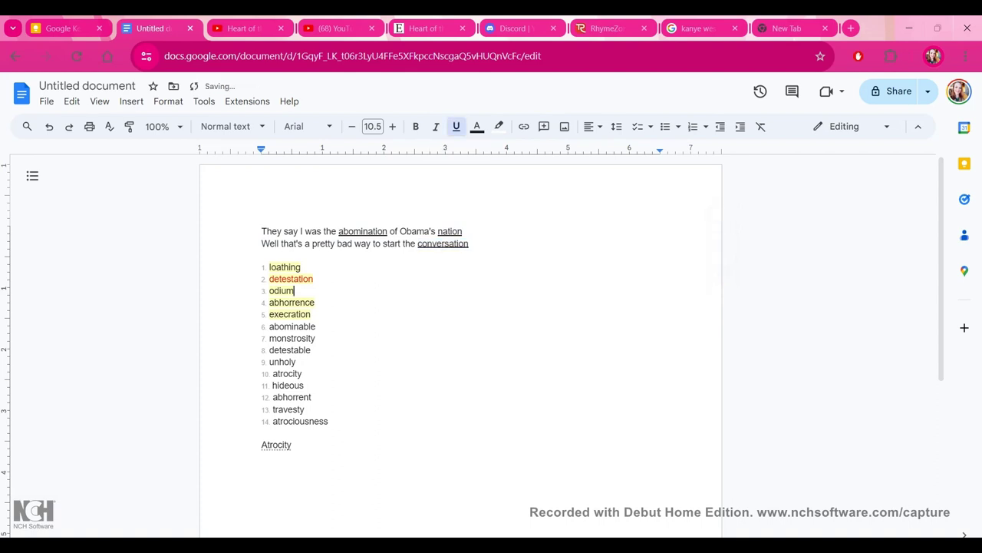
left_click(296, 362)
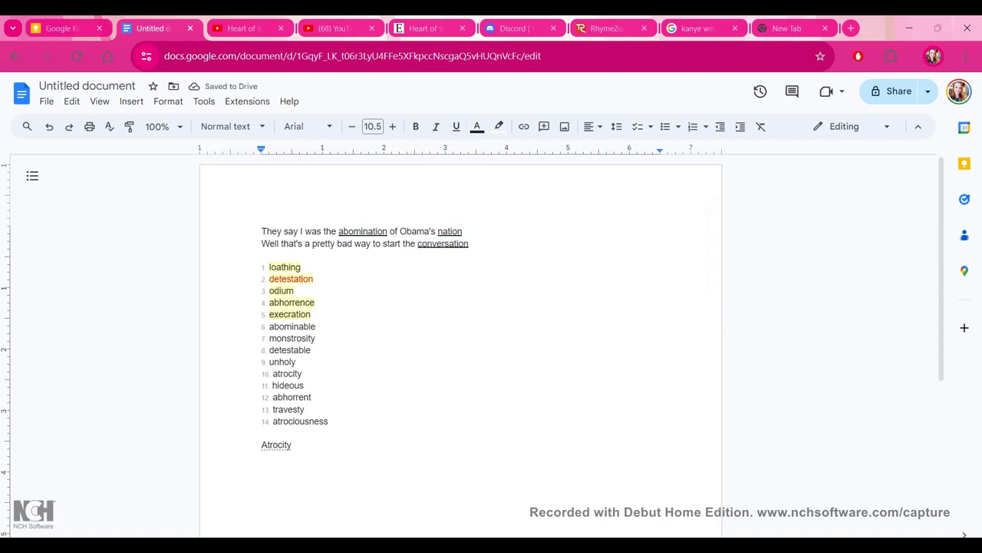
scroll(461, 346, "down", 1)
scroll(461, 345, "up", 1)
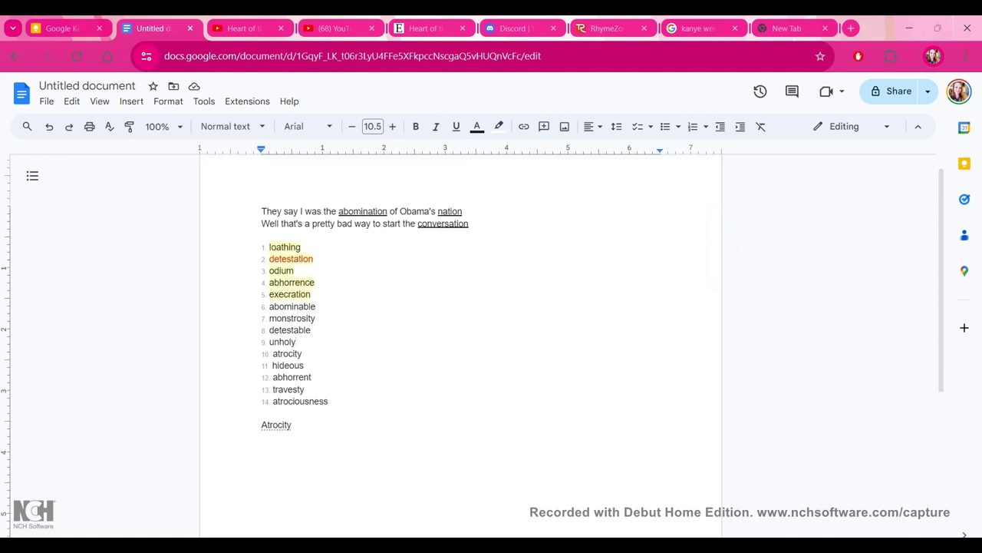
Add an empty line beneath "Atrocity" and select the word
left_click(292, 424)
key("Return")
left_click_drag(288, 424, 273, 424)
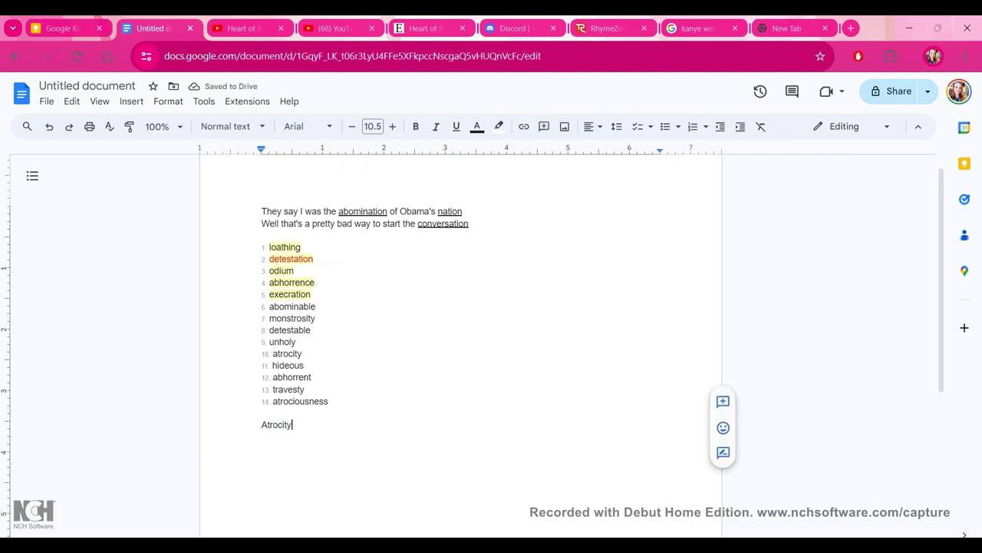
left_click_drag(292, 425, 262, 424)
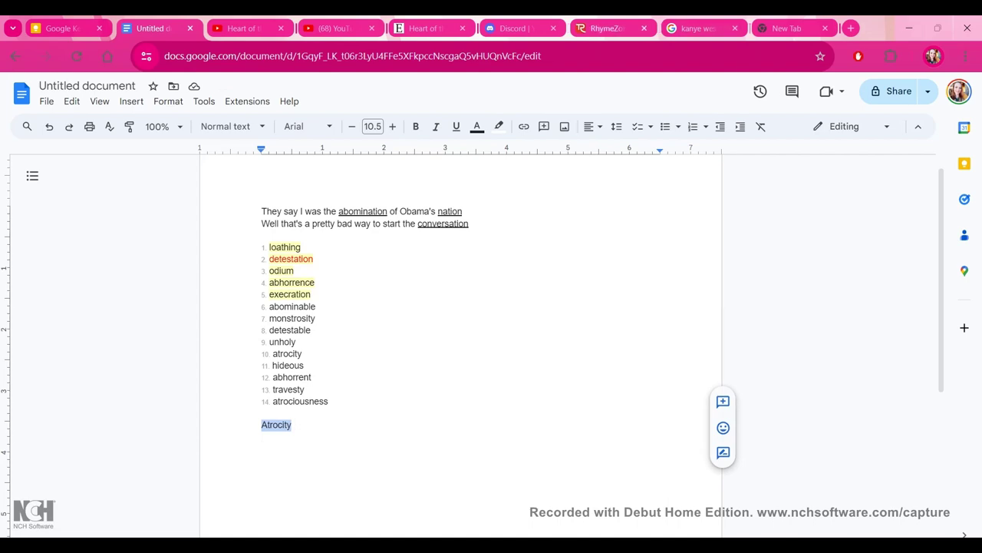
Switch to RhymeZone and search for rhymes of "Atrocity" instead of synonyms
left_click(607, 27)
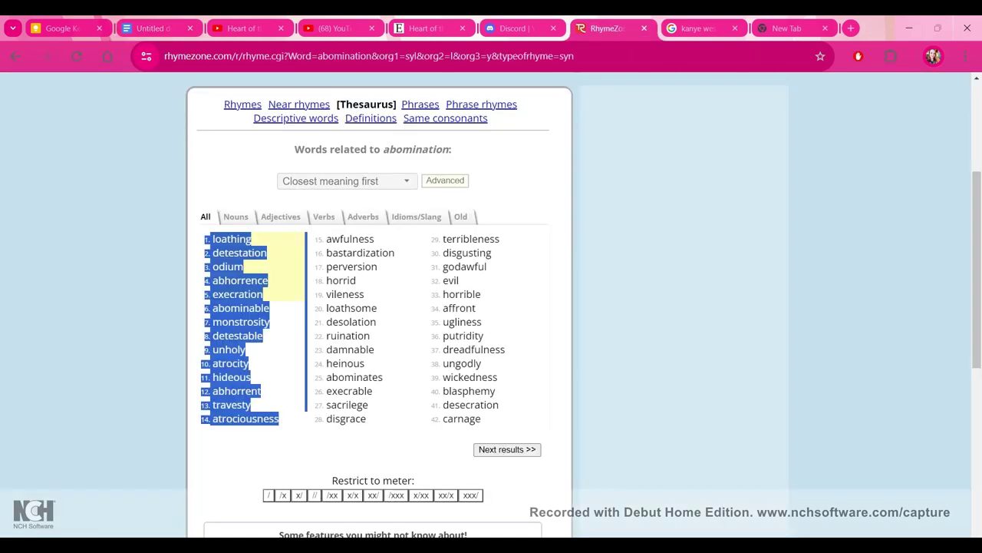
scroll(491, 307, "up", 3)
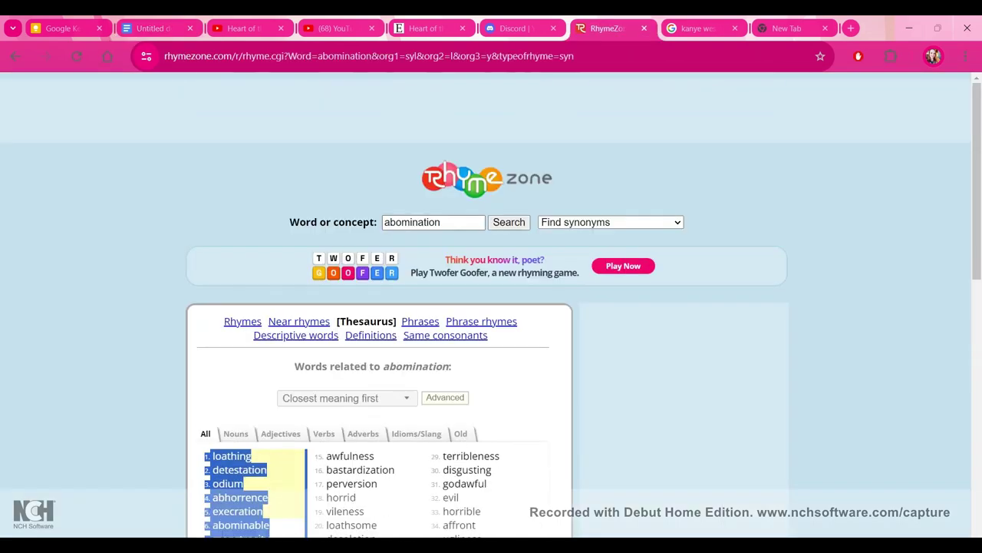
double_click(440, 222)
key("BackSpace")
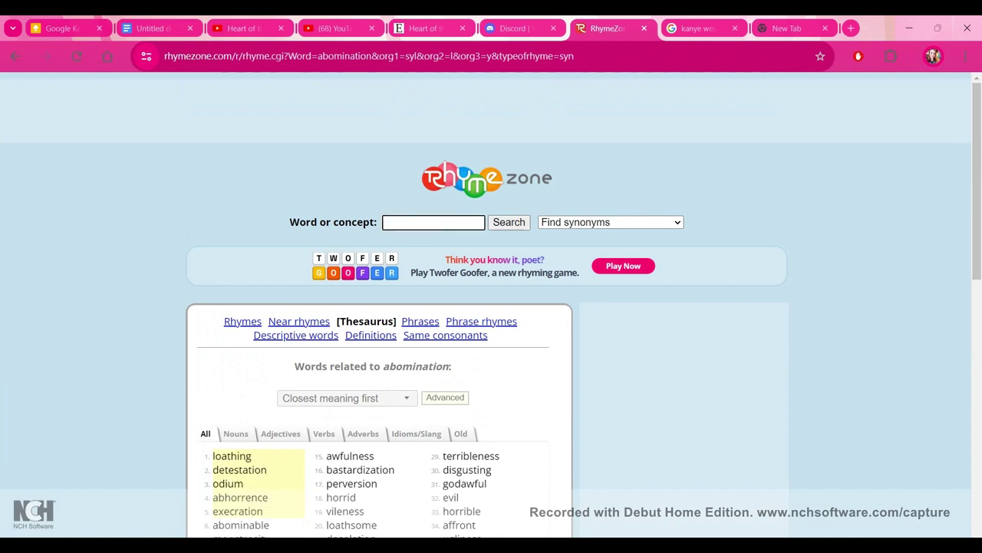
type("Atrocity")
left_click(610, 222)
key("Return")
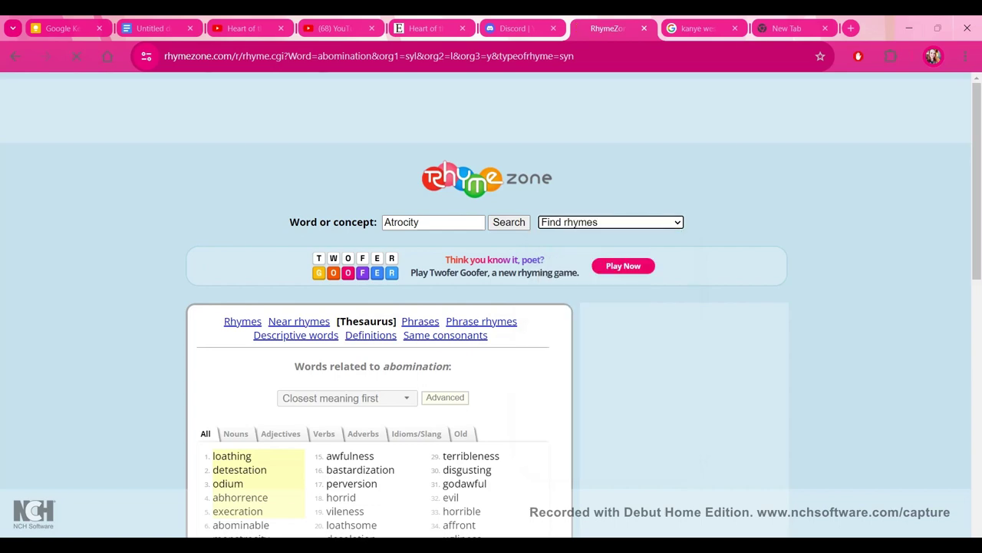
Examine the rhymes listed for "Atrocity" and the definitions of the top words
scroll(491, 307, "down", 3)
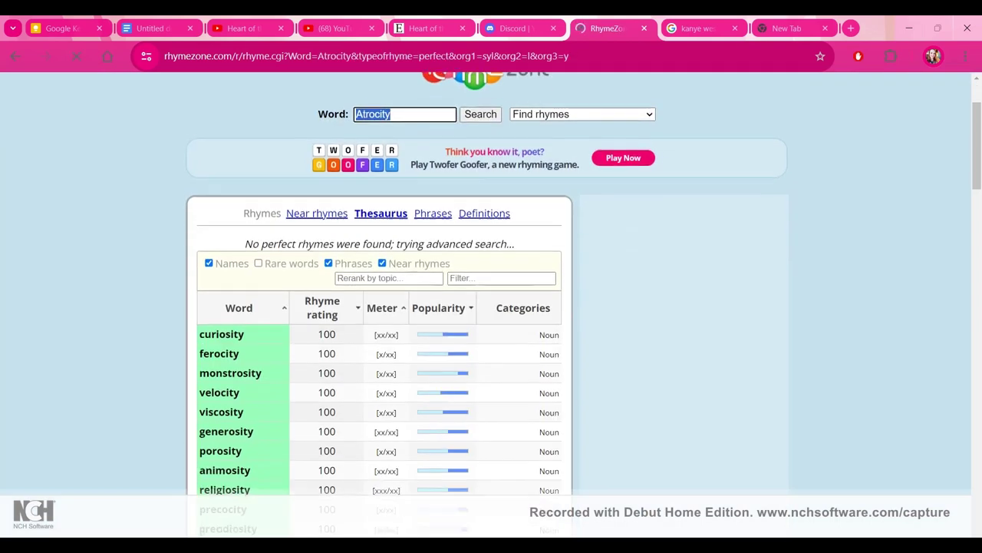
scroll(491, 307, "up", 1)
scroll(492, 307, "up", 2)
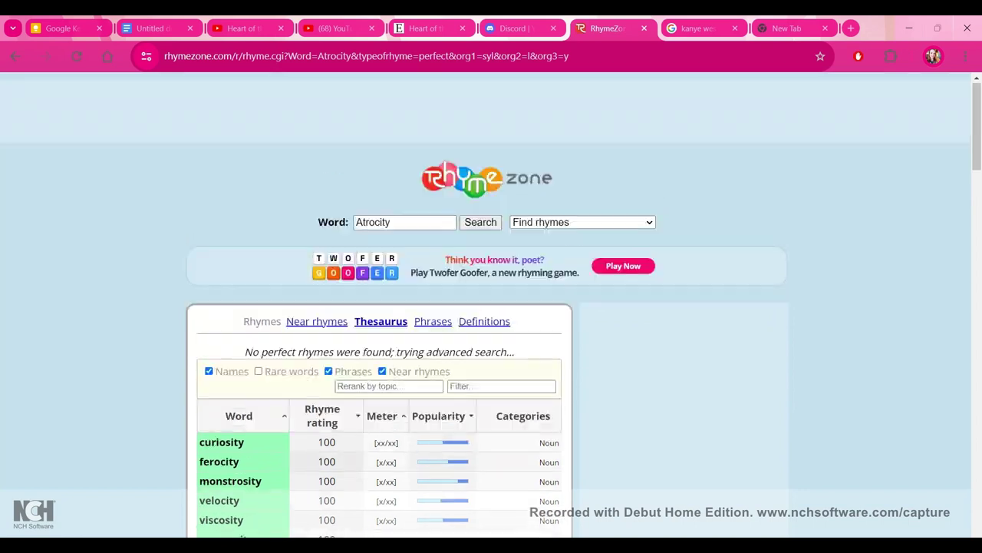
scroll(491, 307, "down", 1)
scroll(491, 307, "down", 2)
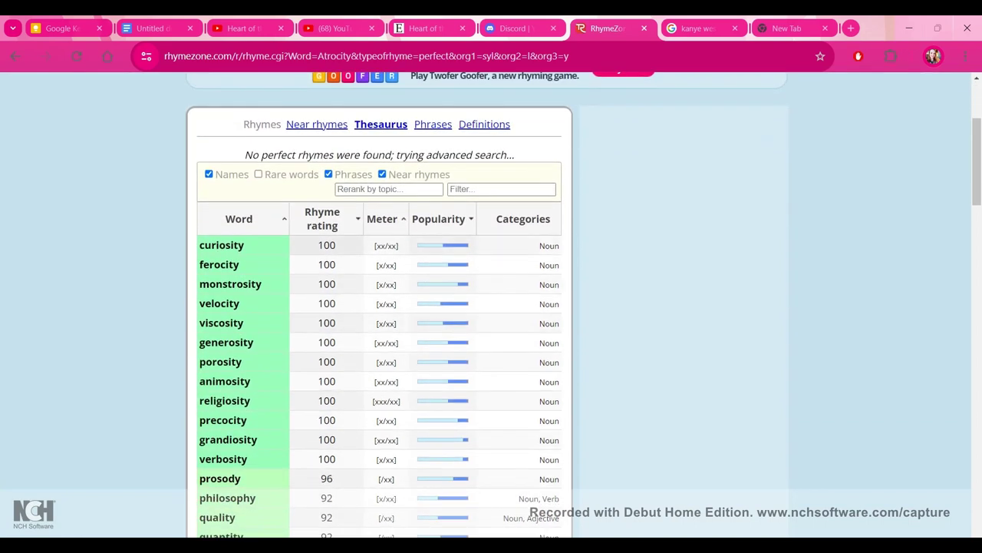
mouse_move(221, 245)
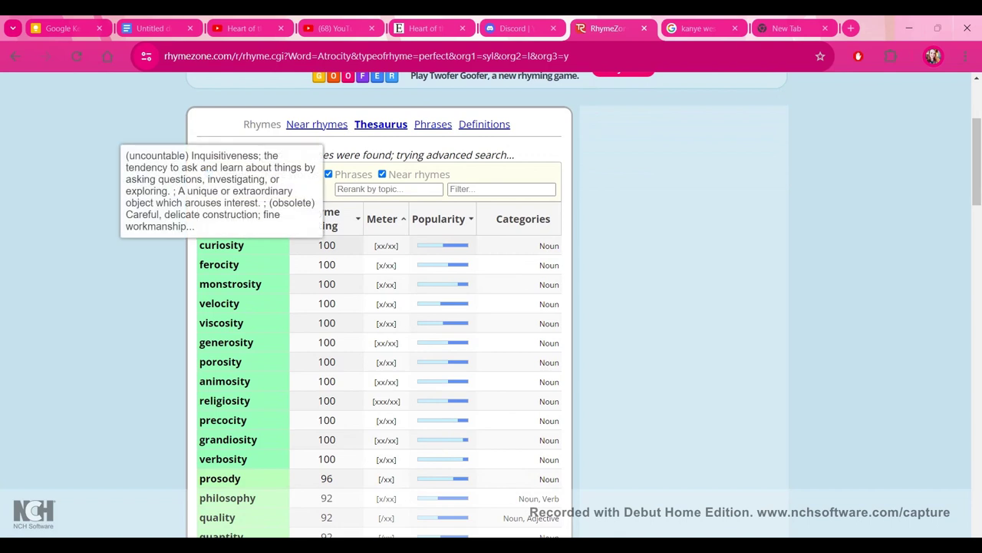
scroll(376, 307, "down", 3)
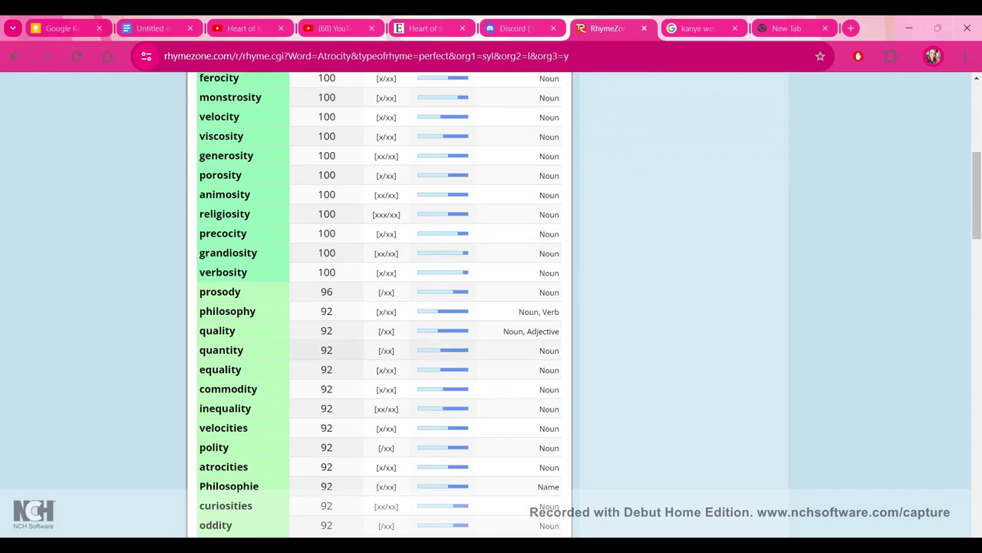
scroll(376, 307, "up", 3)
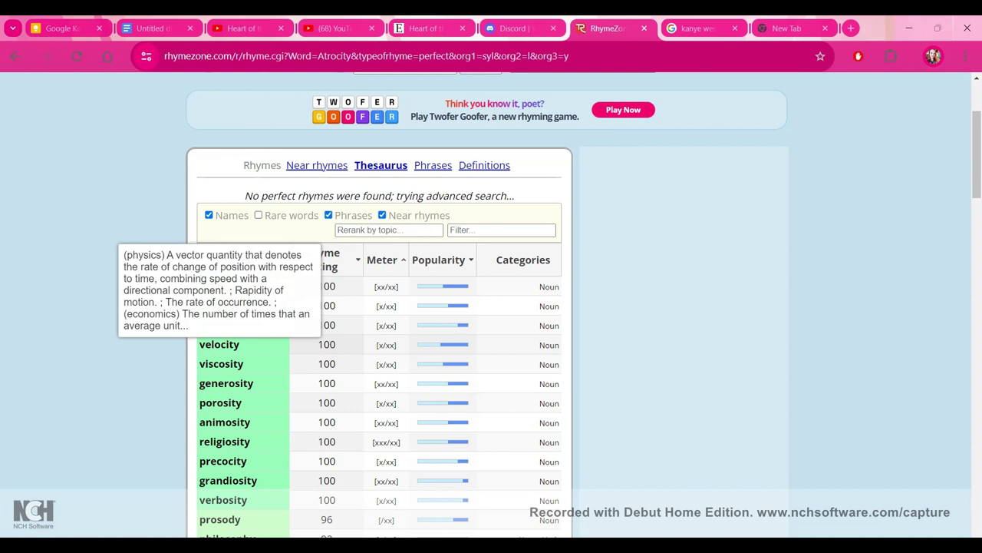
Copy the rhyme entries from "curiosity" to "velocity" and paste them beneath "Atrocity" in the Google Docs document
left_click_drag(240, 345, 199, 285)
key("ctrl+c")
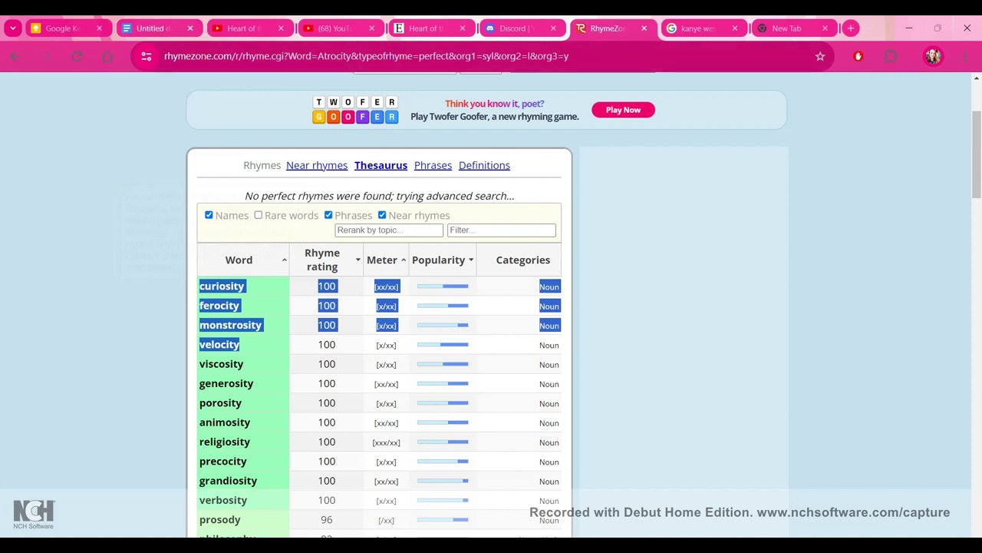
left_click(152, 28)
left_click(263, 413)
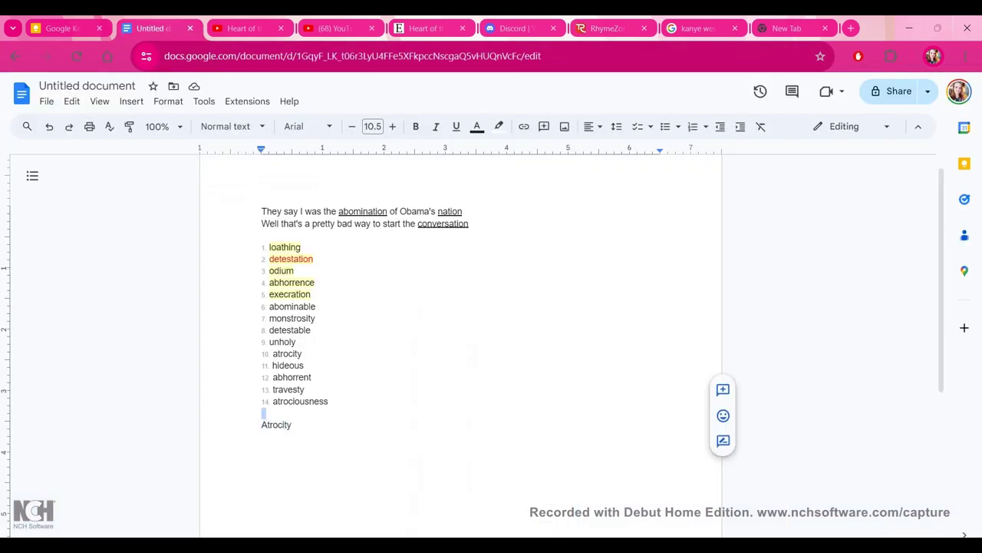
left_click(268, 425)
left_click(263, 436)
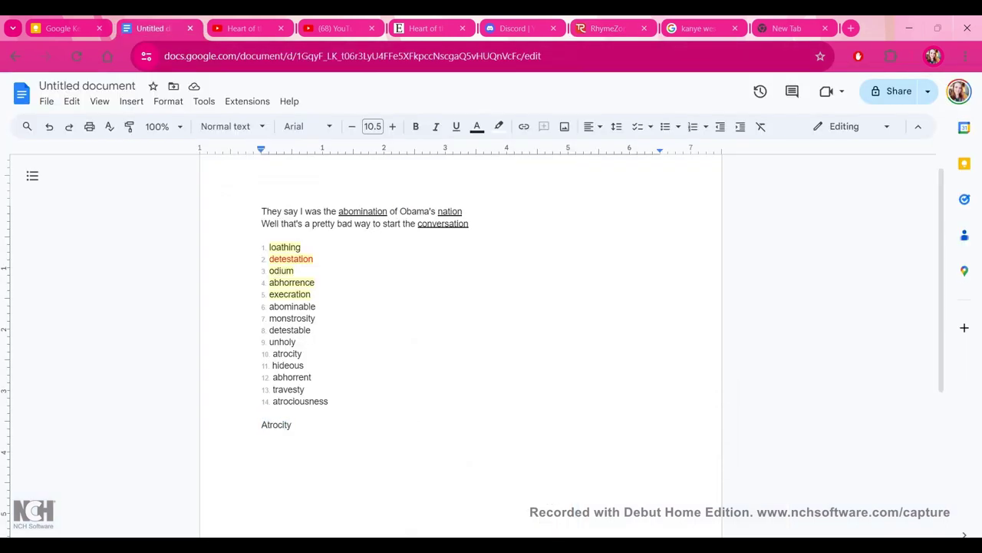
key("ctrl+v")
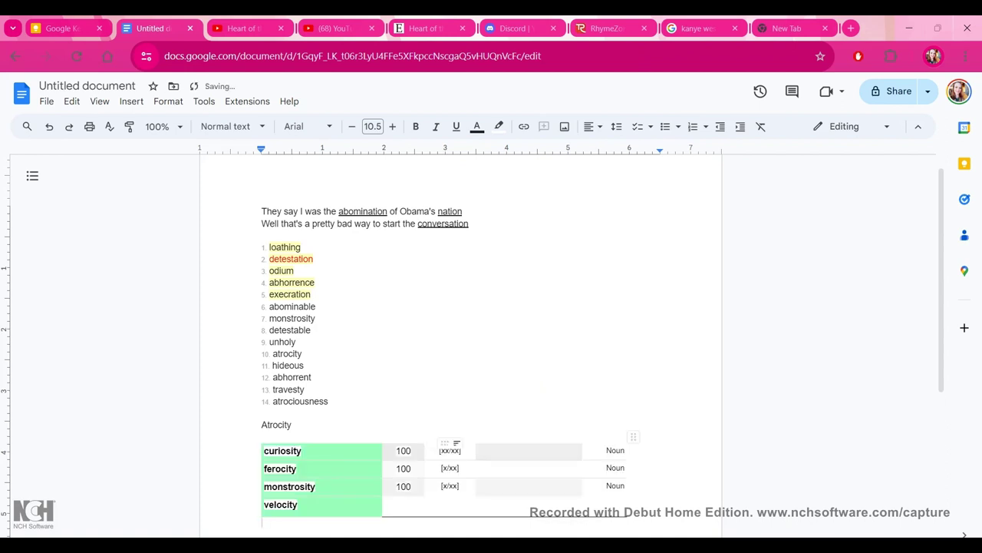
left_click(323, 504)
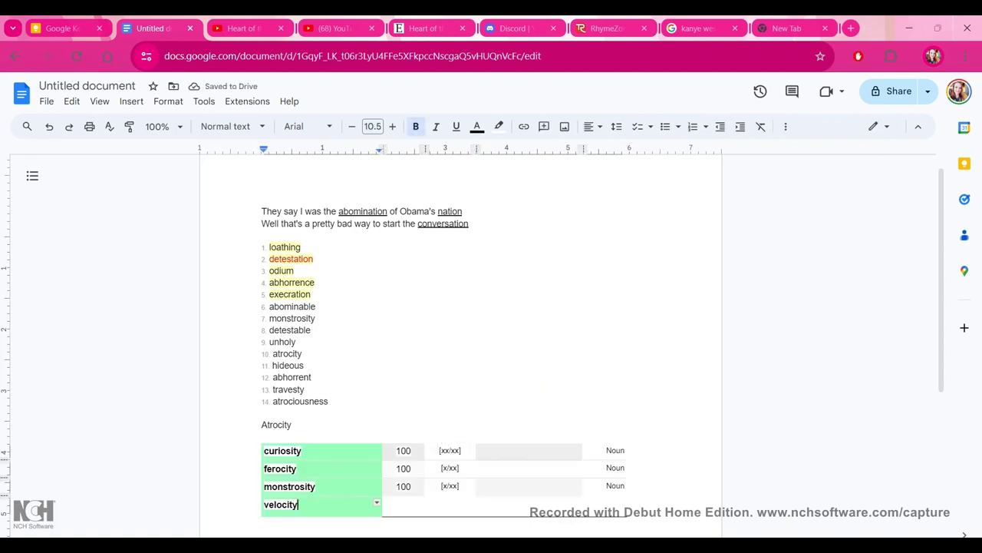
left_click(403, 443)
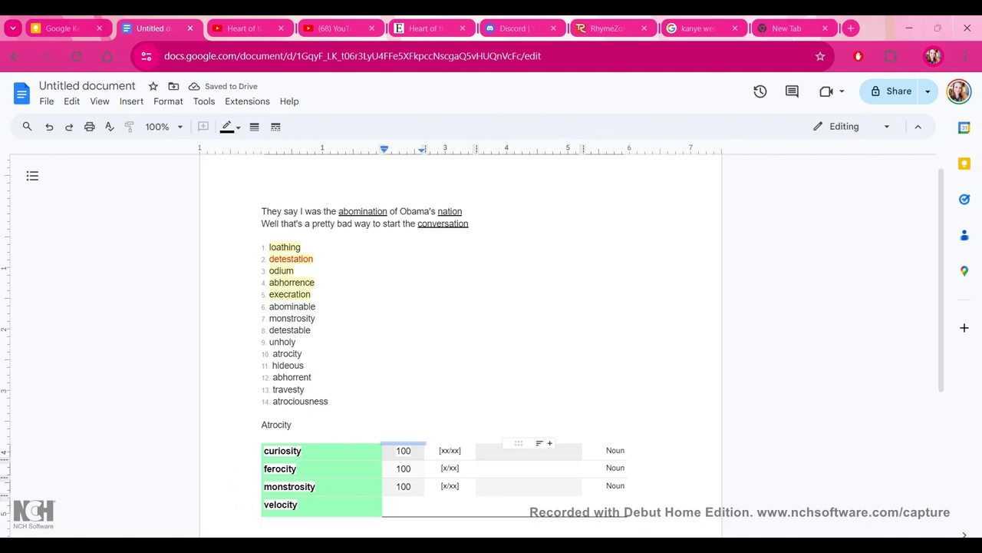
scroll(492, 345, "down", 3)
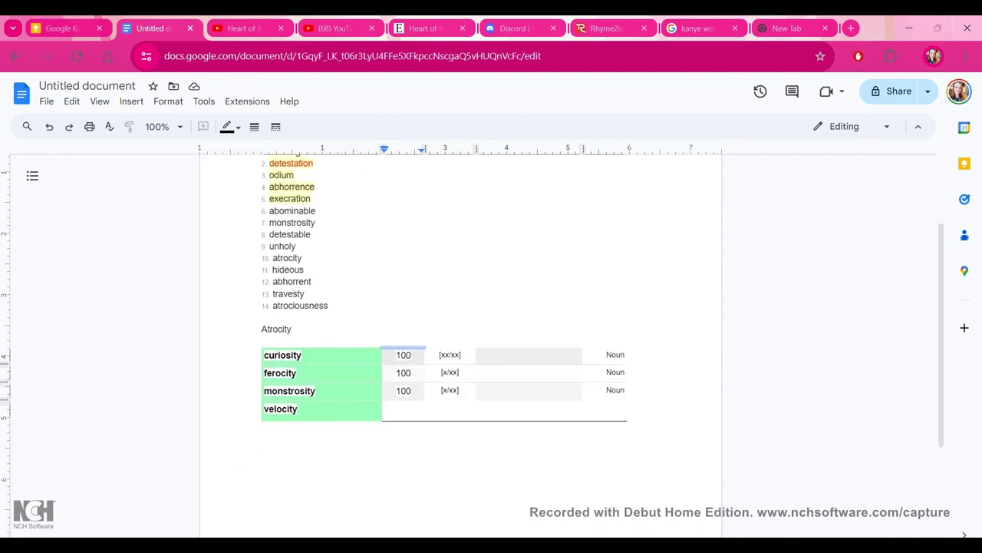
left_click(263, 382)
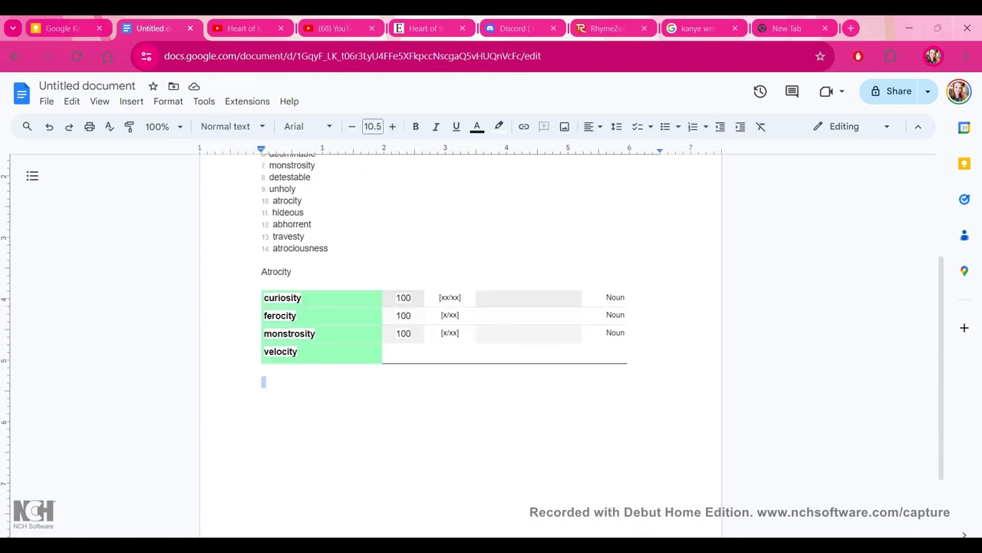
key("Return")
left_click_drag(262, 260, 262, 271)
left_click(261, 260)
left_click(287, 272)
left_click_drag(294, 271, 299, 272)
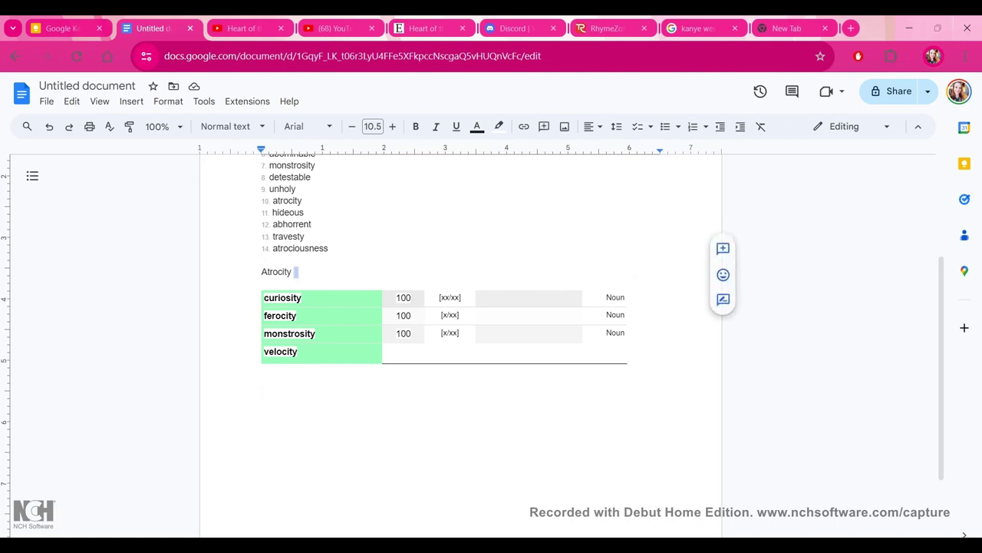
Add "Curiosity" and "velocity" on separate lines between "Atrocity" and the pasted rhyme table, keeping a blank line above the table
left_click(262, 283)
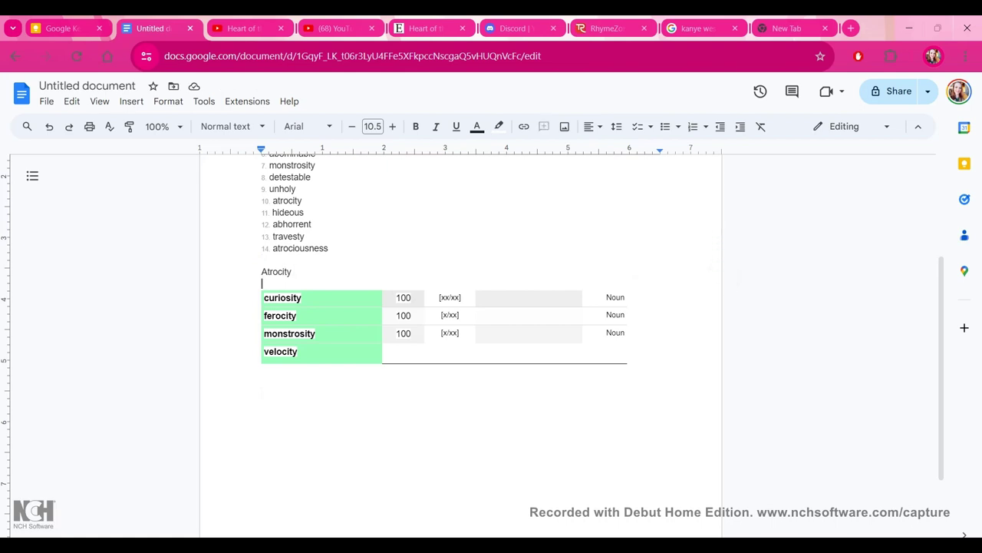
type("curiosity")
key("Return")
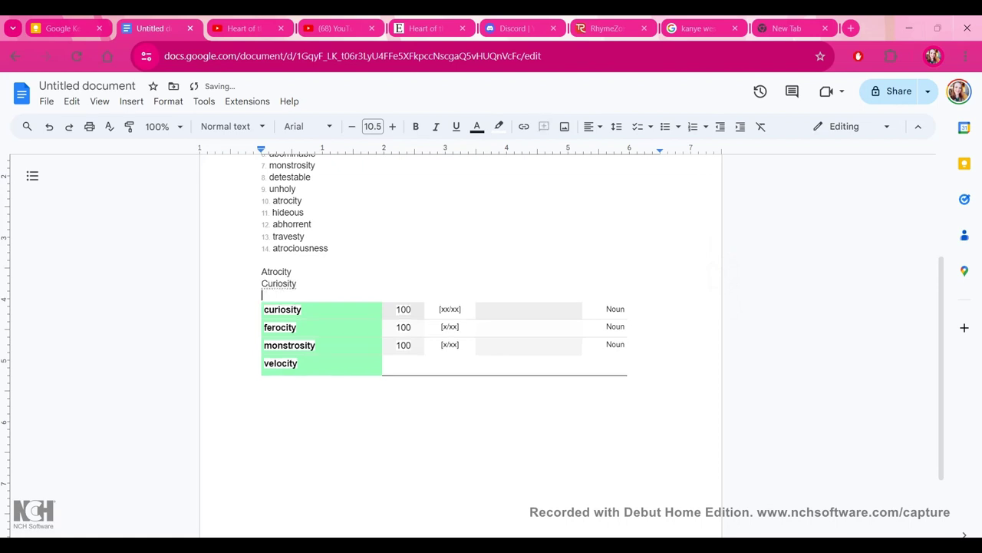
key("Return")
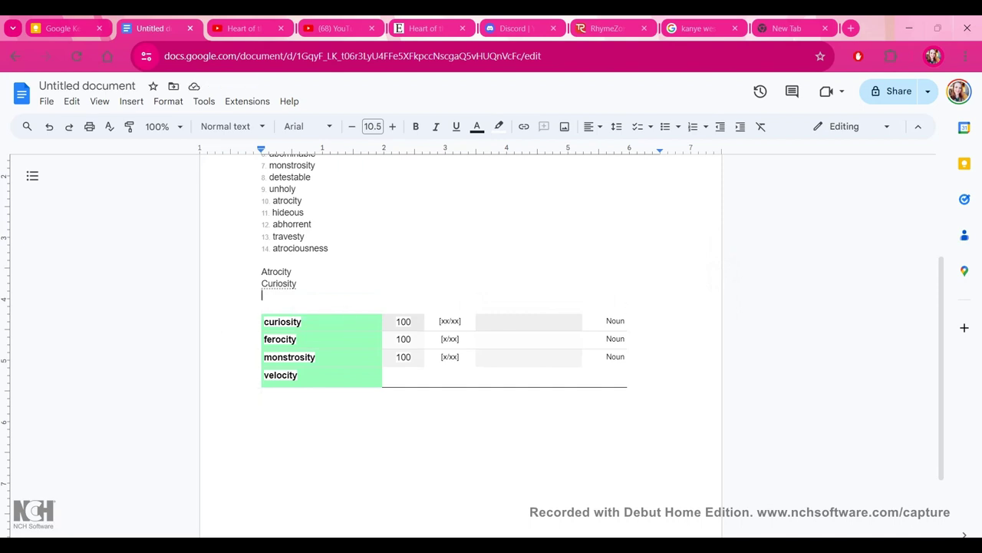
type("velocity")
Join "Curiosity" onto the "Atrocity" line and insert "I've been called an" at the start of that line
scroll(492, 338, "up", 3)
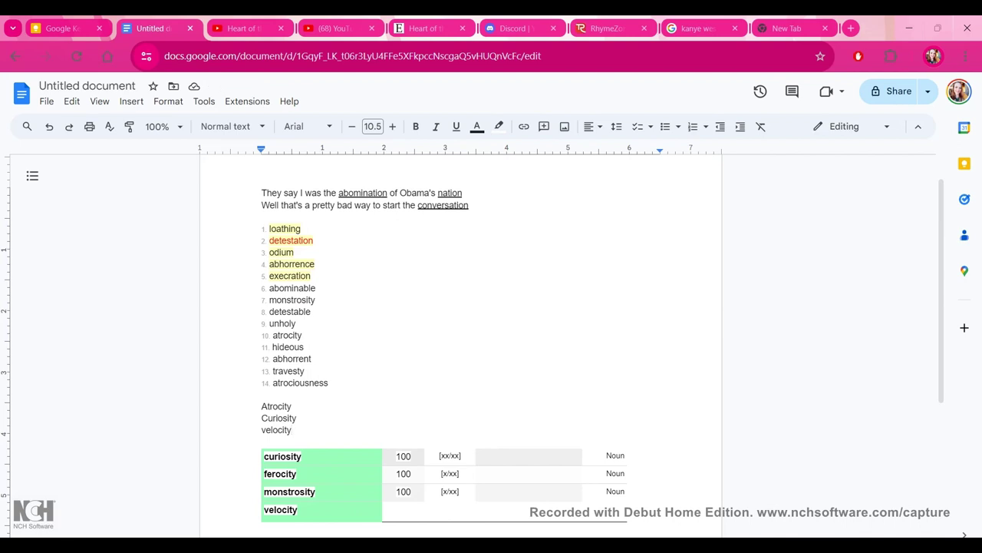
scroll(461, 345, "down", 1)
scroll(460, 345, "up", 1)
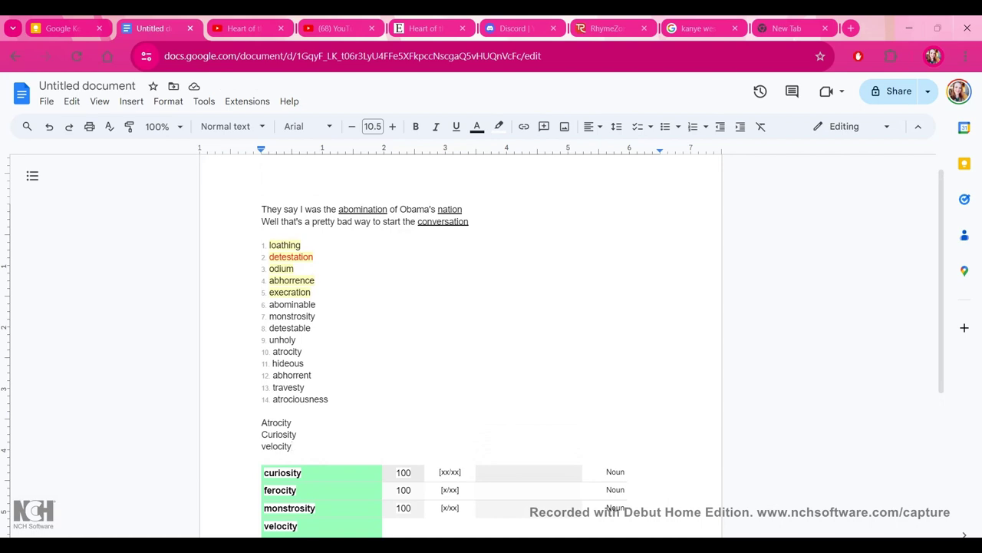
key("BackSpace")
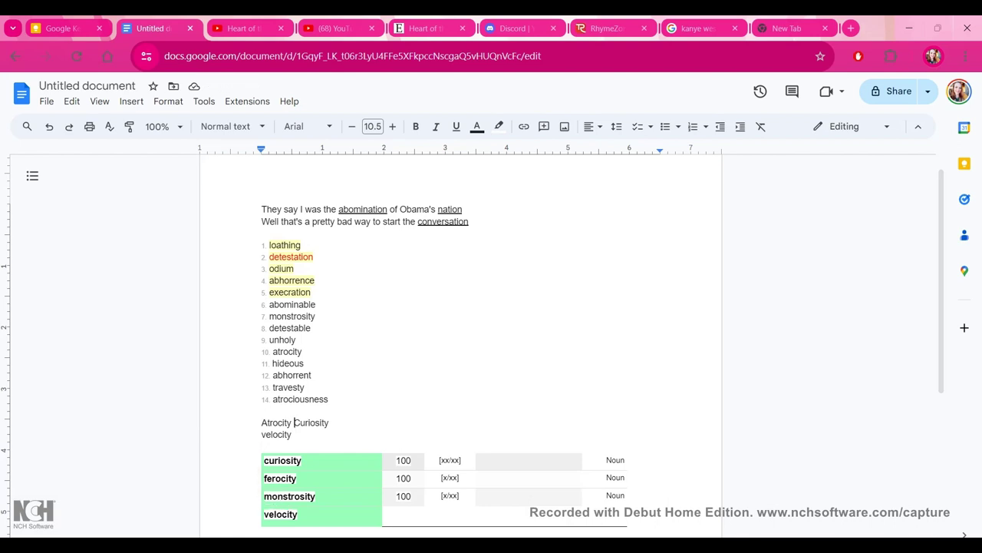
left_click(262, 422)
type("I")
type("'ve been ")
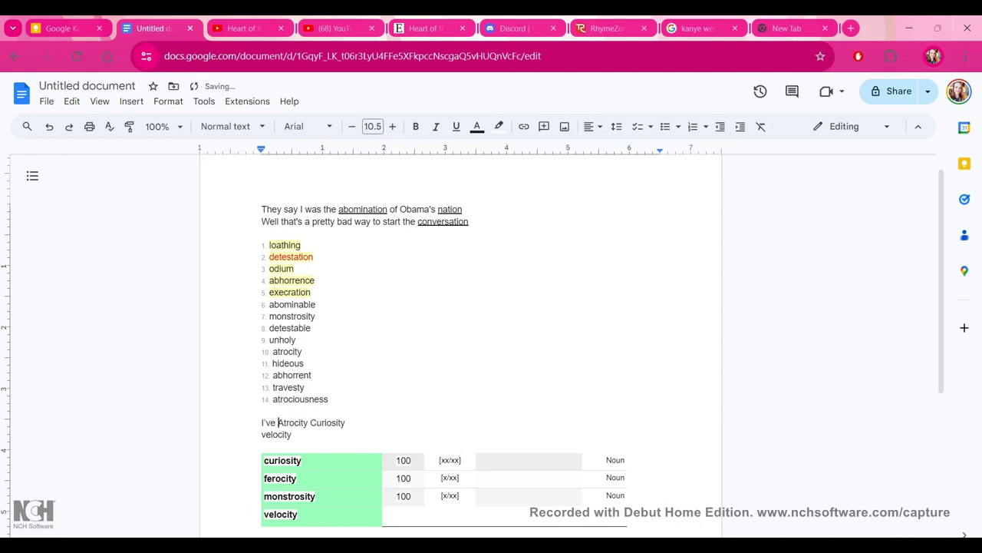
type("called an")
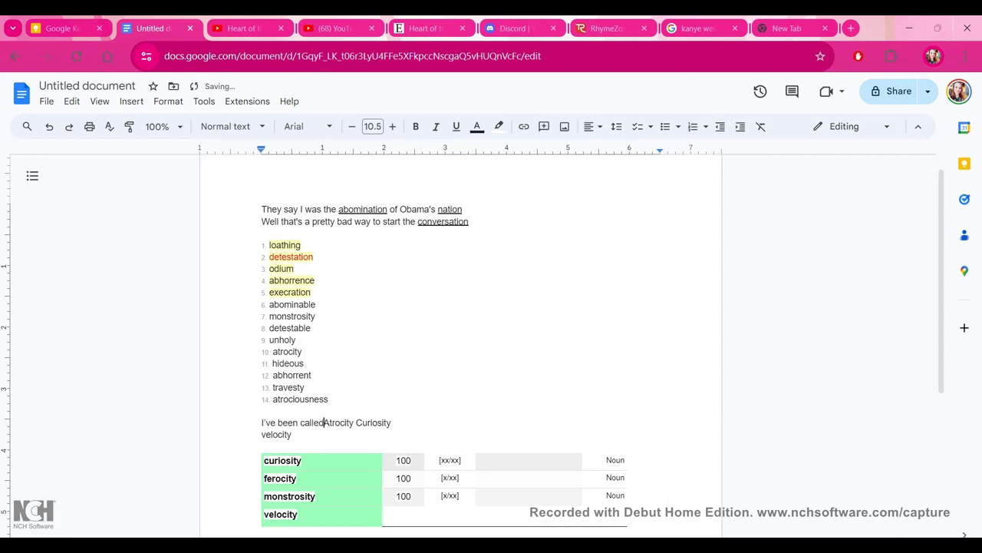
Insert "for my unending" between "Atrocity" and "Curiosity" in the new first line
key("Right")
key("Right")
key("Right")
key("Right")
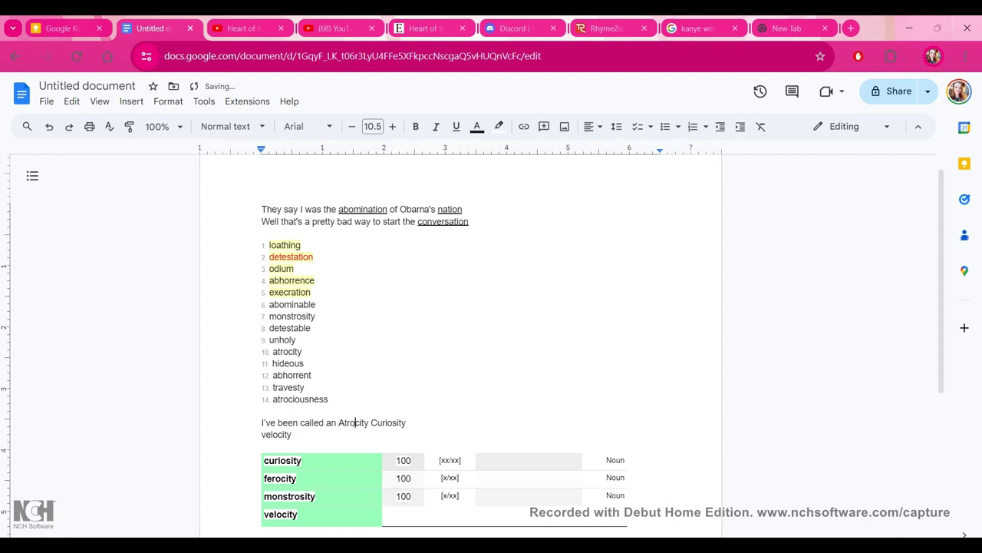
key("Right")
key("Right")
type("for my unending")
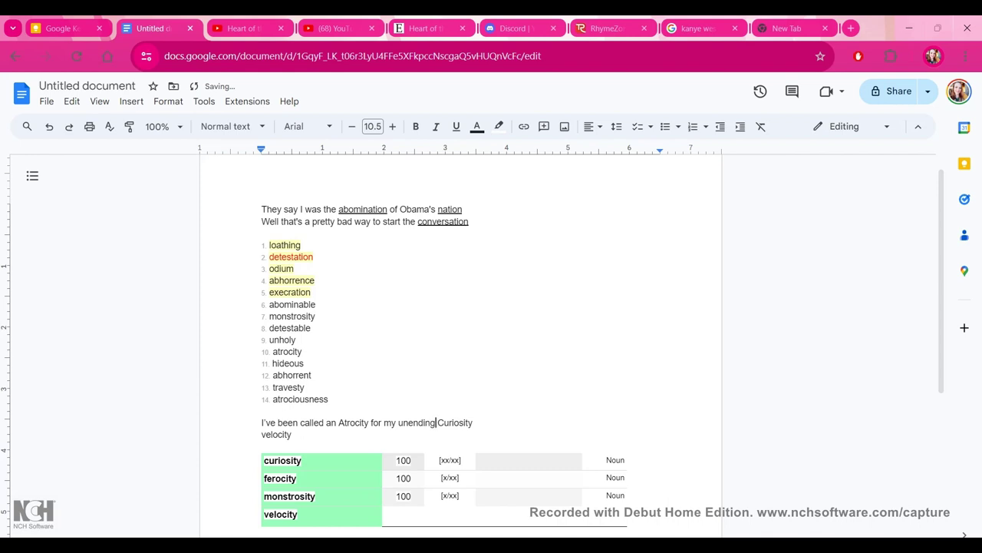
Insert "That's because they couldn't fathom my terminal" before "velocity" in the second new line
left_click(293, 434)
type("Thats")
key("BackSpace")
type("'s")
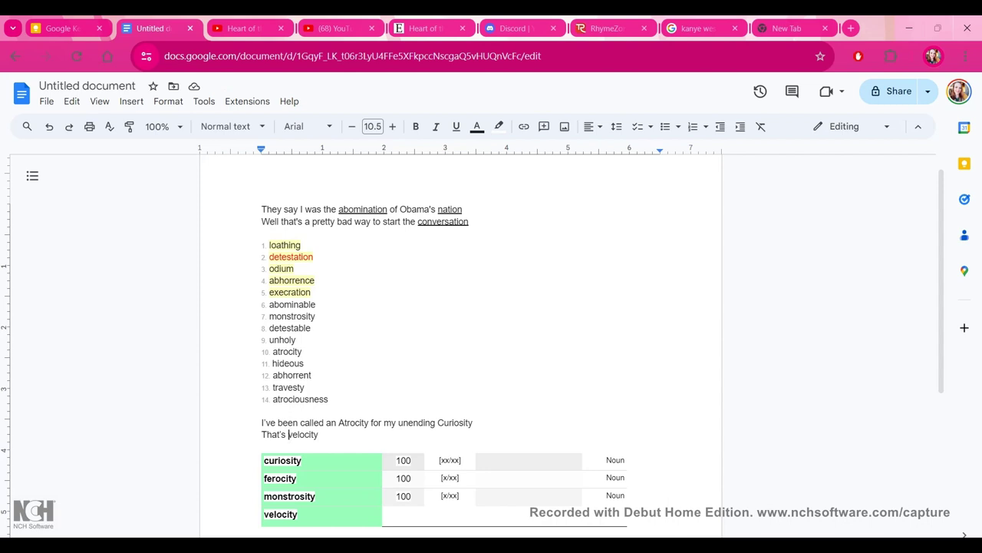
type("becau")
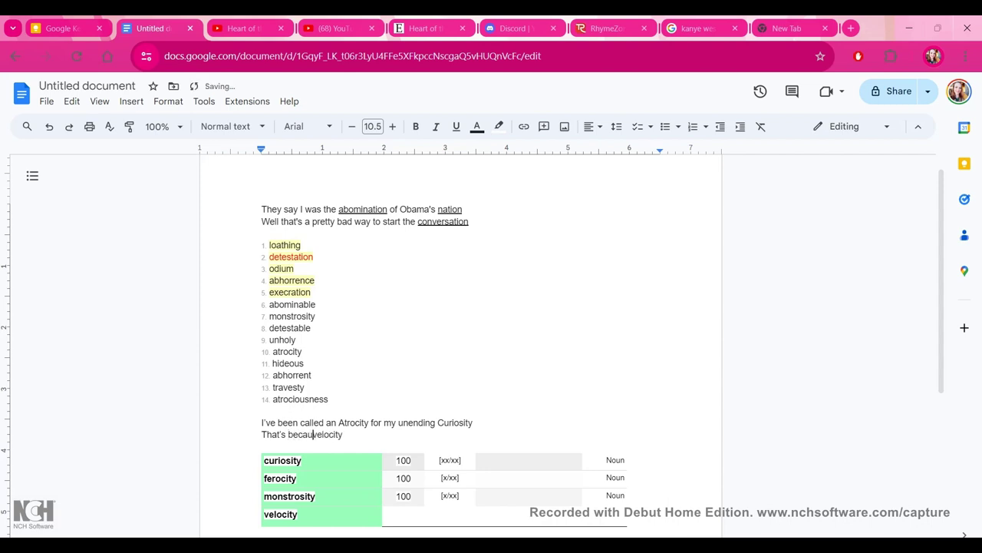
type("se they")
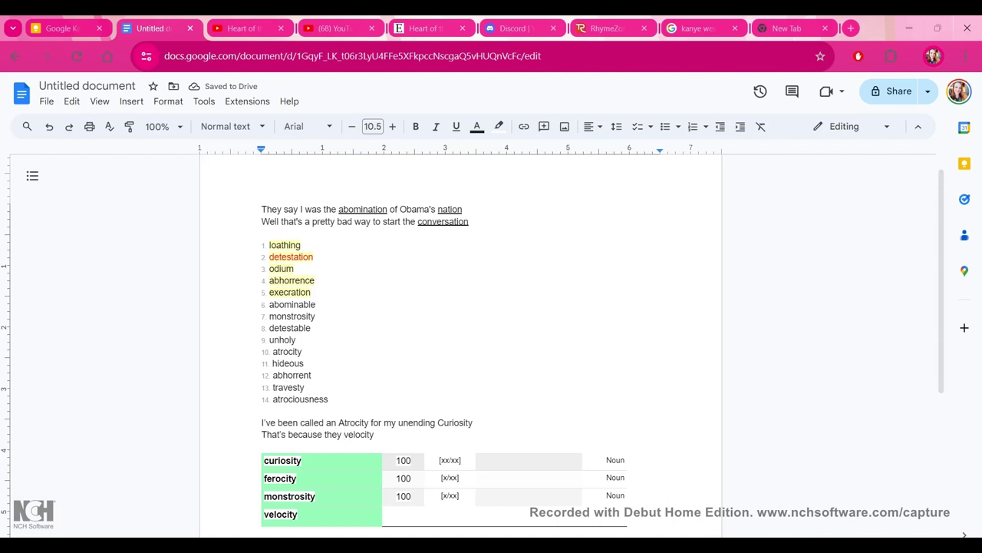
type("couldn")
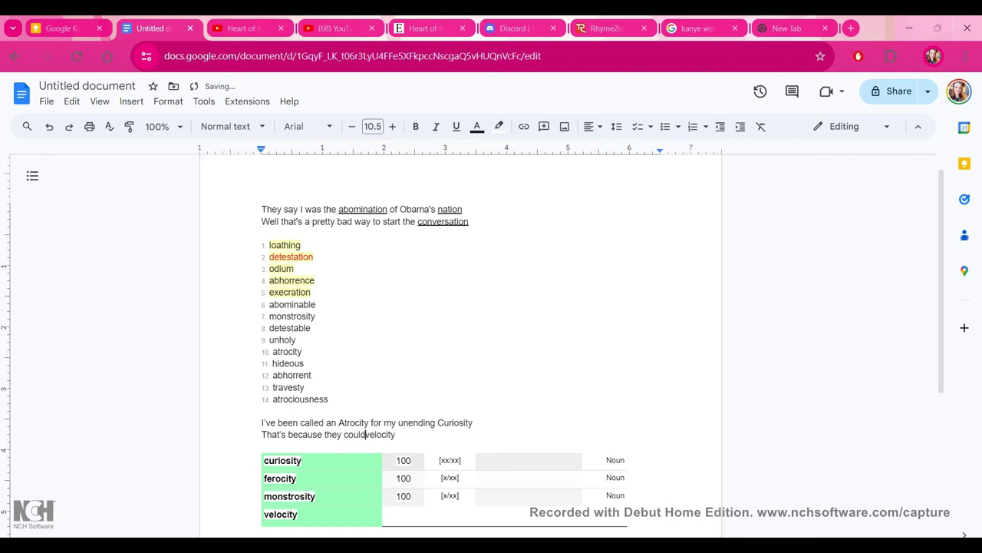
type("'t fathom my terminal")
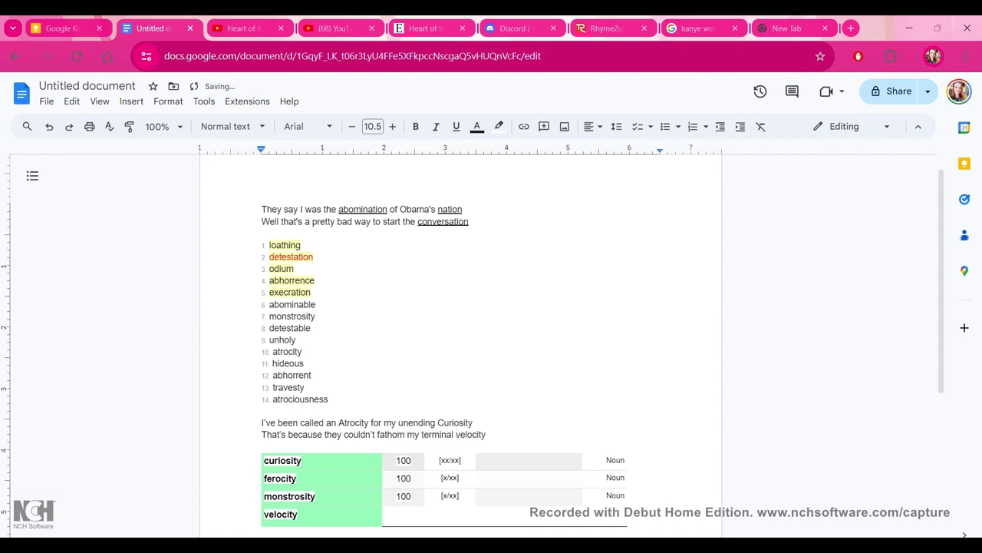
Compare the new Atrocity/velocity couplet with the two original lyric lines above the synonym list
double_click(488, 434)
scroll(460, 345, "down", 1)
left_click(487, 333)
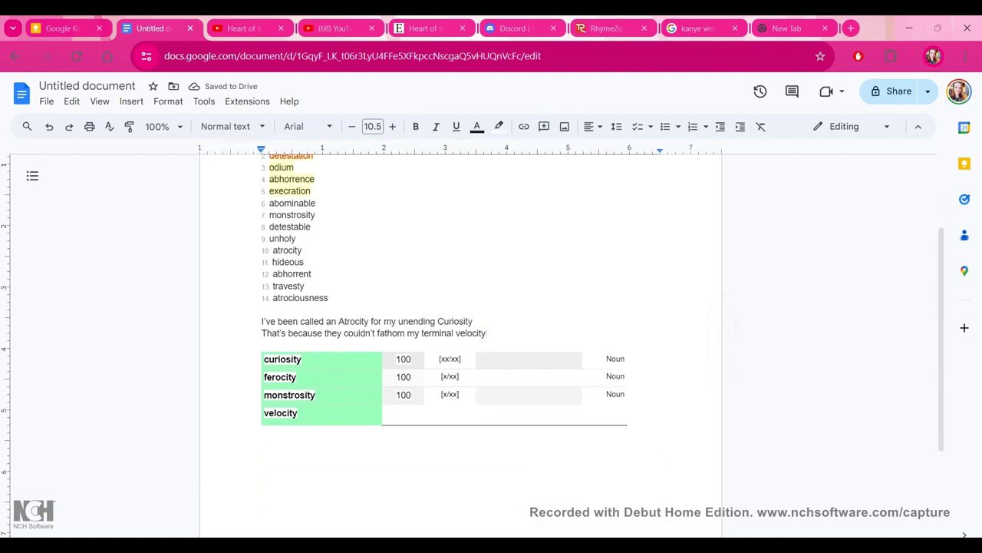
scroll(461, 345, "up", 1)
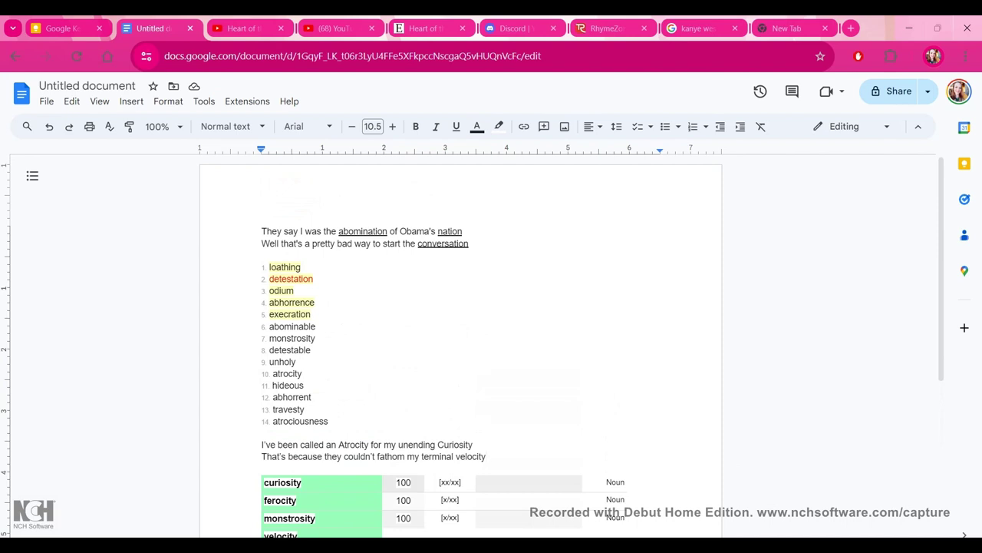
left_click_drag(262, 231, 262, 255)
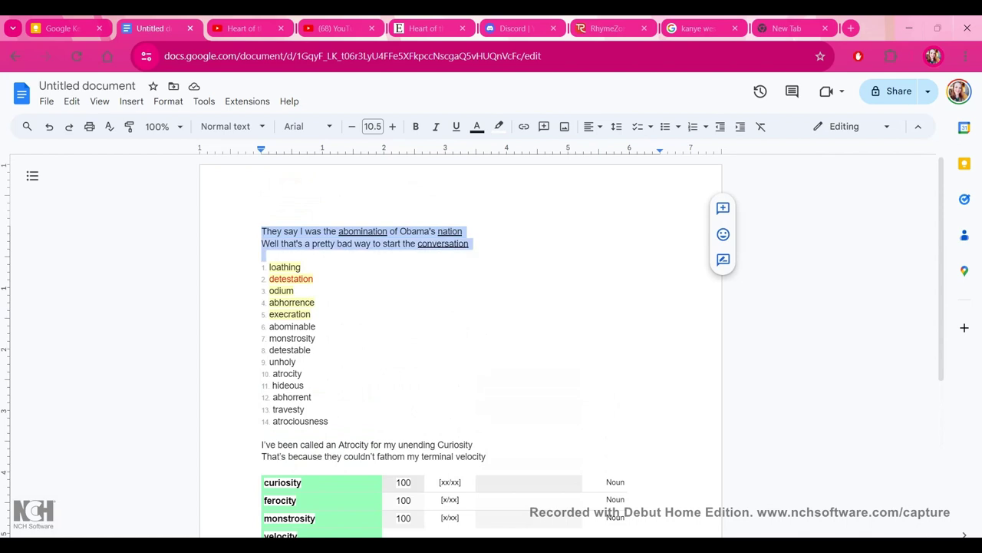
left_click(262, 255)
scroll(460, 346, "down", 1)
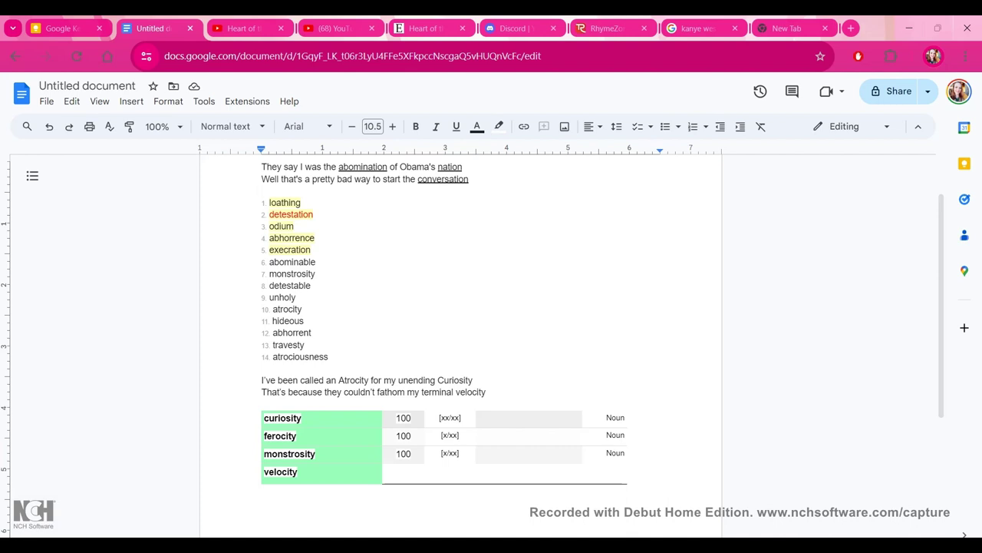
left_click_drag(491, 403, 488, 392)
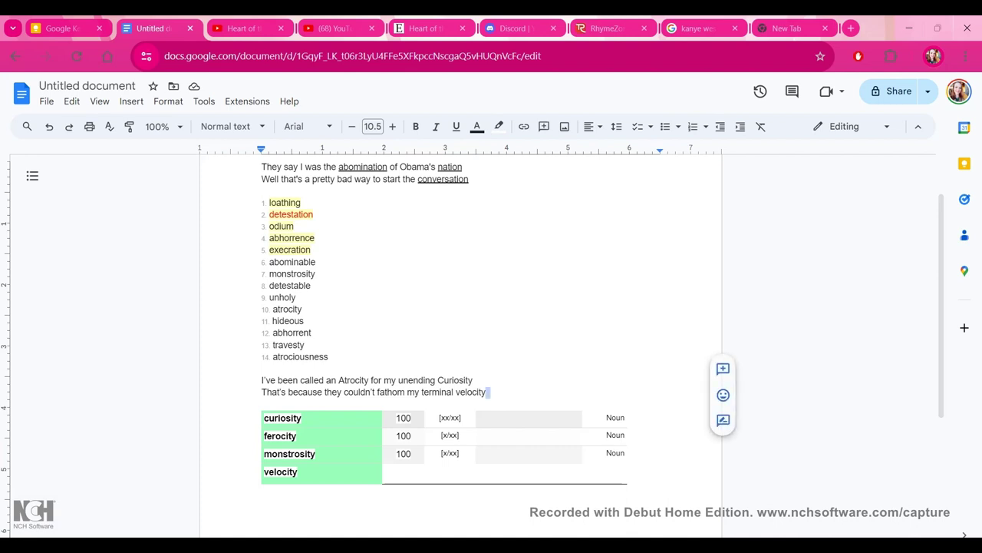